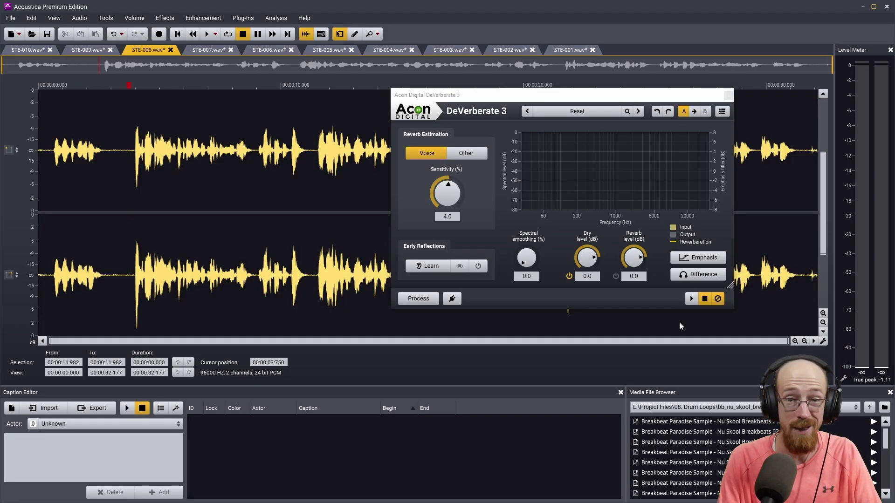
Play the STE-008 clip with DeVerberate bypassed, then disable the bypass and play the processed sound for comparison
key(space)
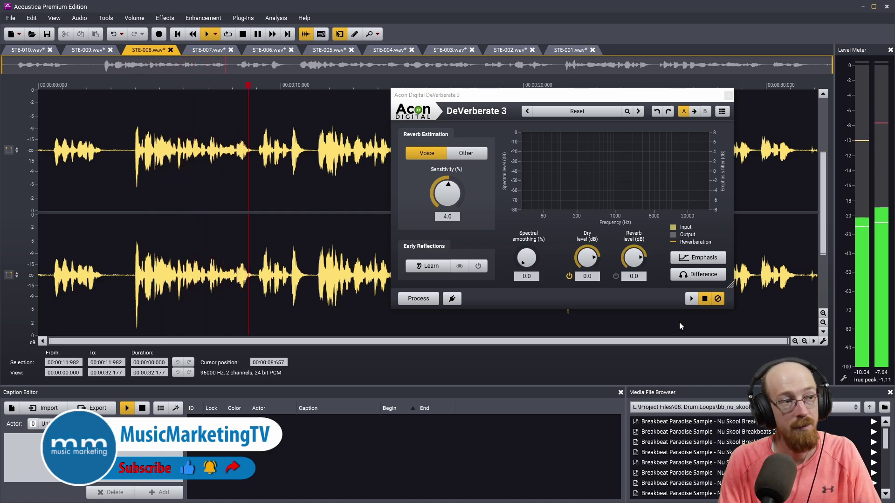
key(space)
click(711, 304)
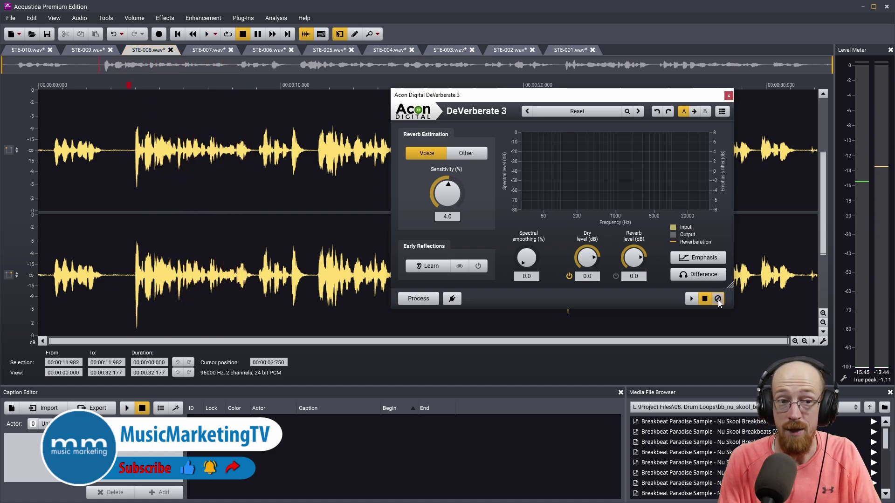
key(space)
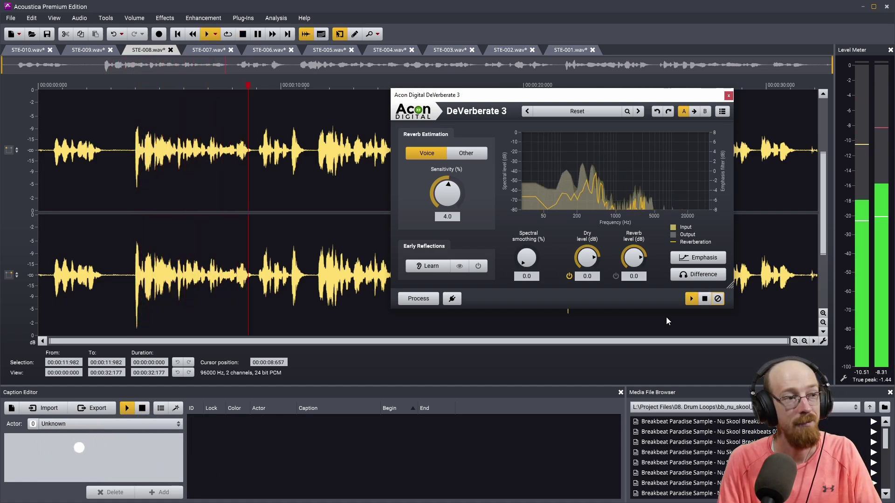
key(space)
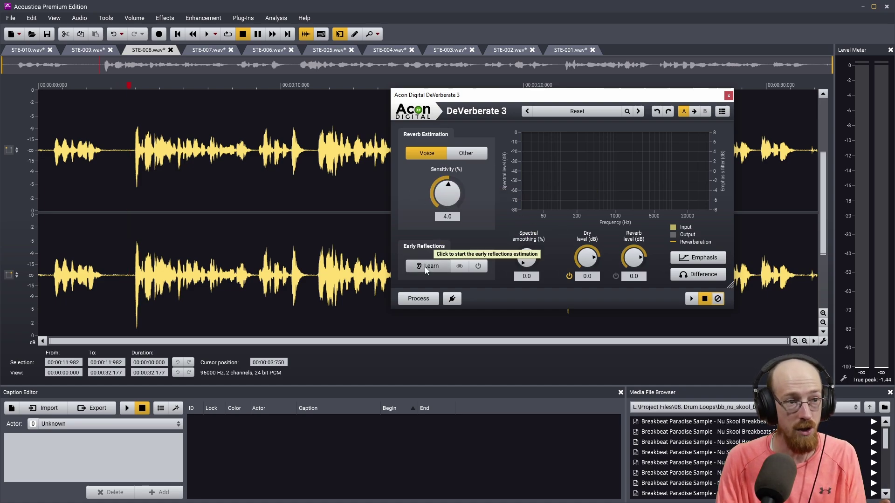
Set DeVerberate's Sensitivity to 100% and preview the STE-008 clip from about 3.75 s
mouse_move(446, 206)
mouse_down()
mouse_move(461, 200)
mouse_move(448, 209)
mouse_up()
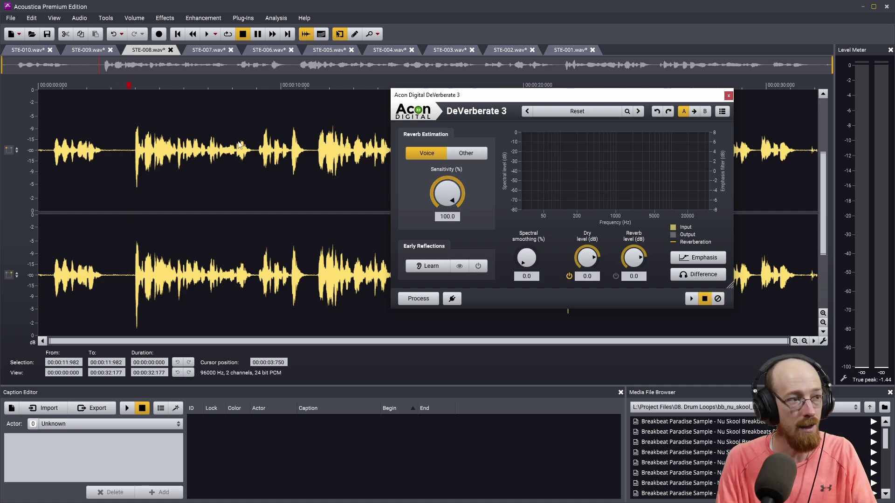
click(134, 116)
click(639, 294)
key(space)
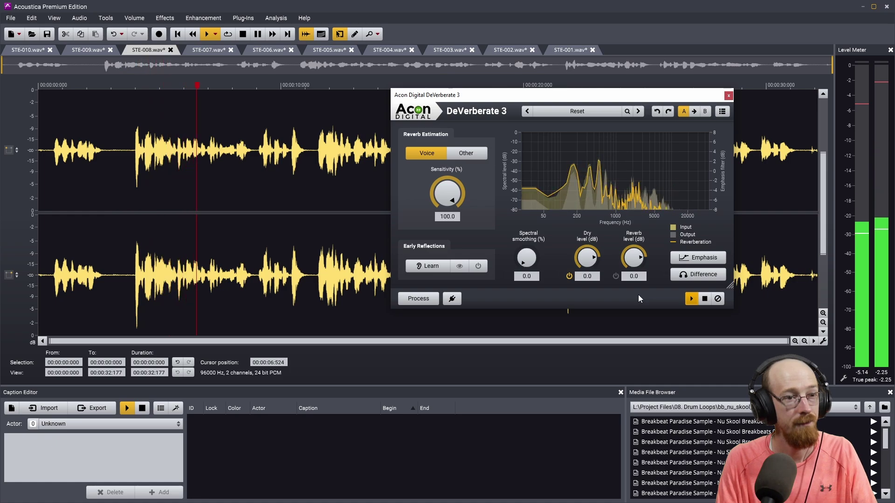
key(space)
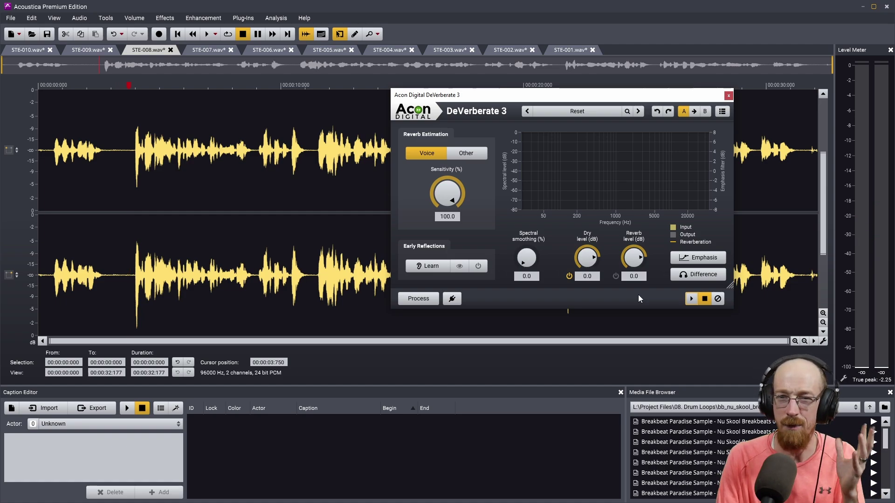
Lower the Sensitivity to about 0.8% and preview the processed voice
drag(447, 192, 462, 249)
click(693, 300)
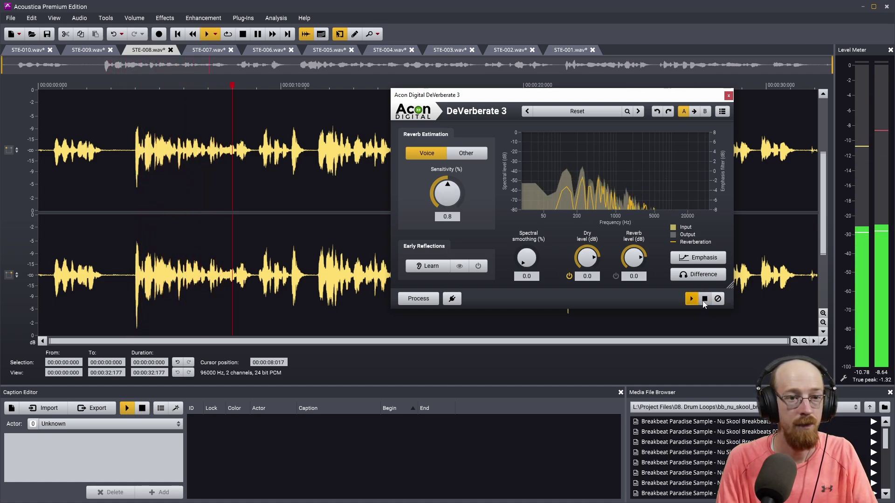
click(704, 299)
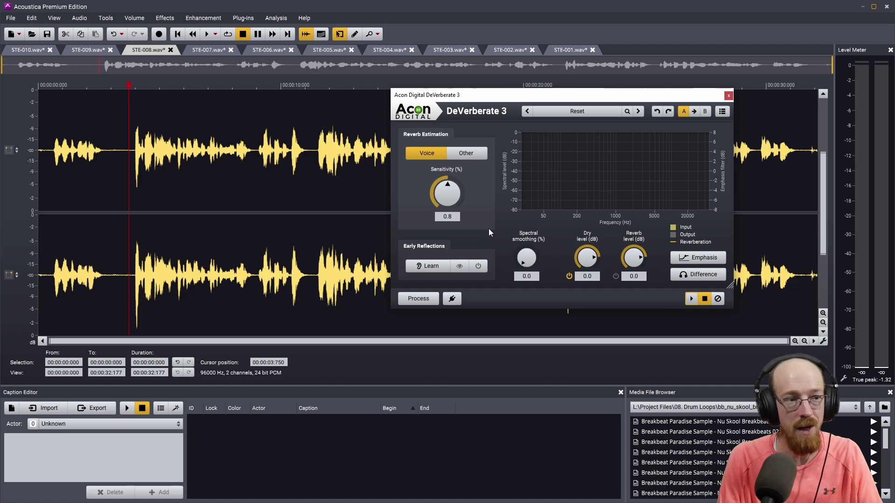
Set the Sensitivity to its minimum of -100% and preview the effect on the voice
drag(447, 198, 463, 264)
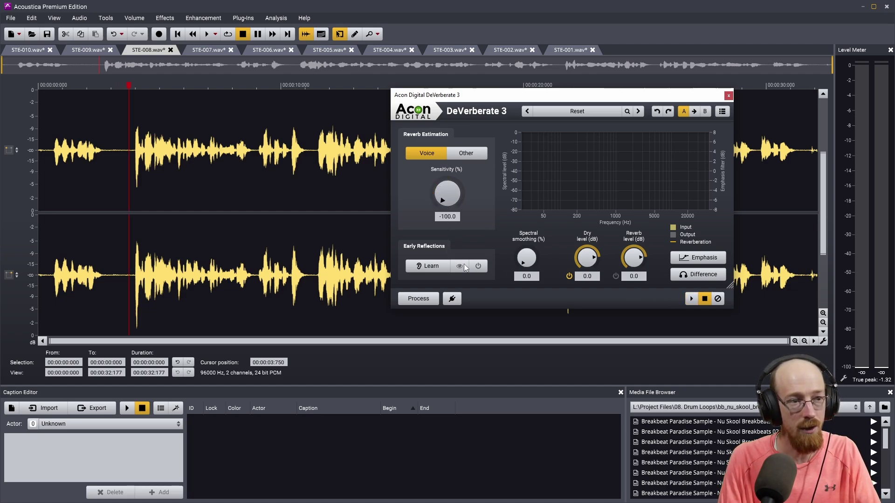
click(693, 302)
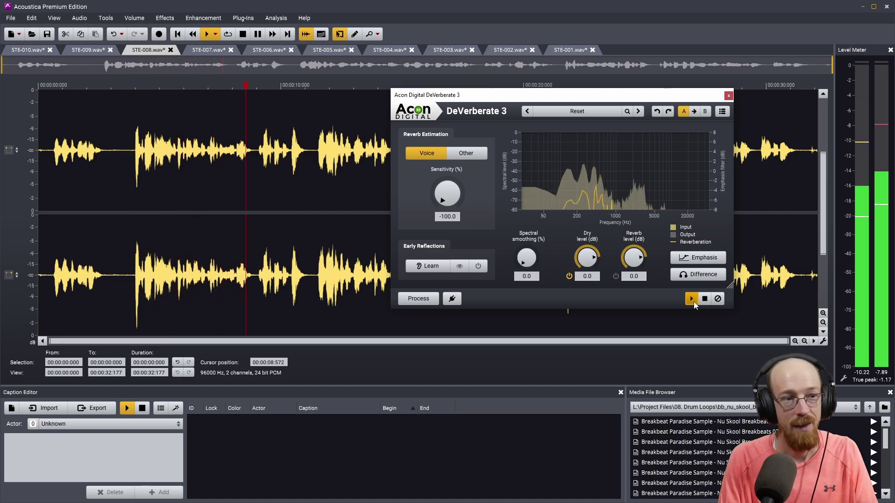
click(694, 301)
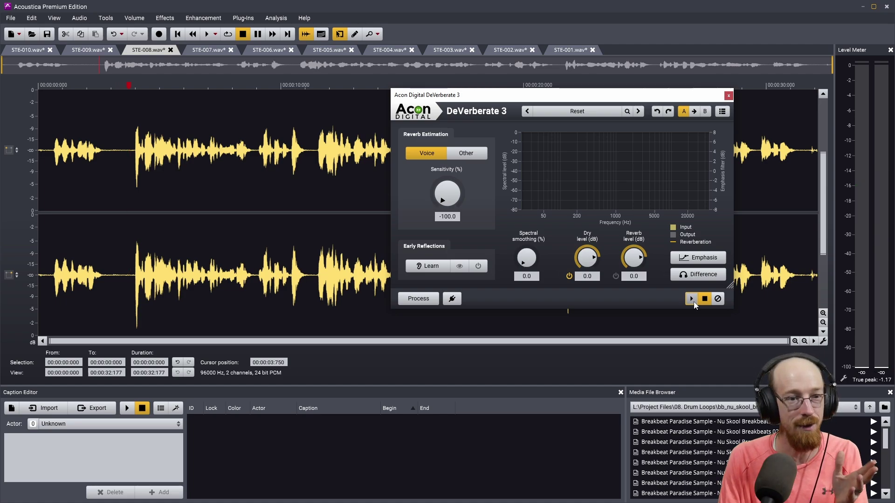
Reset the Sensitivity to 0.0% and close the DeVerberate 3 window
drag(459, 205, 455, 138)
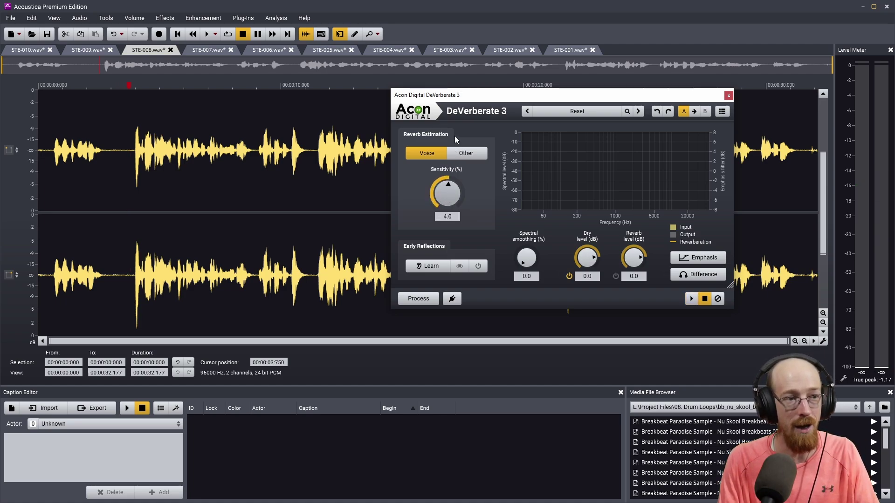
double_click(462, 188)
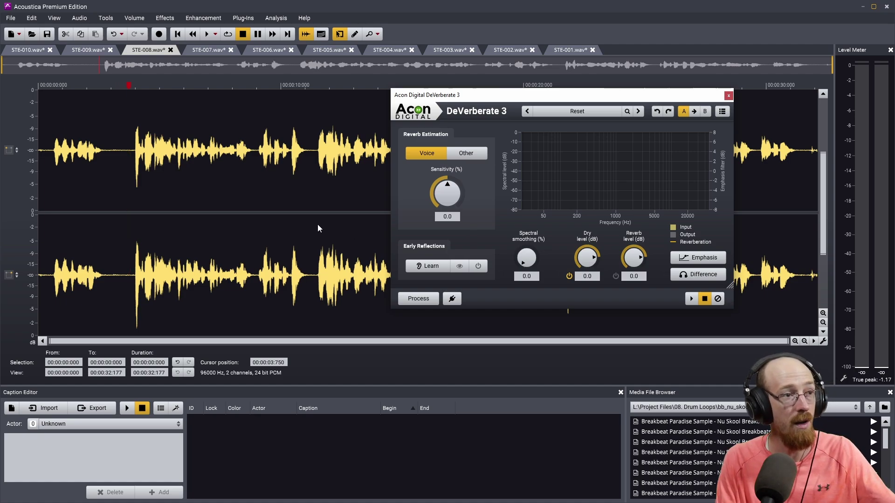
click(729, 95)
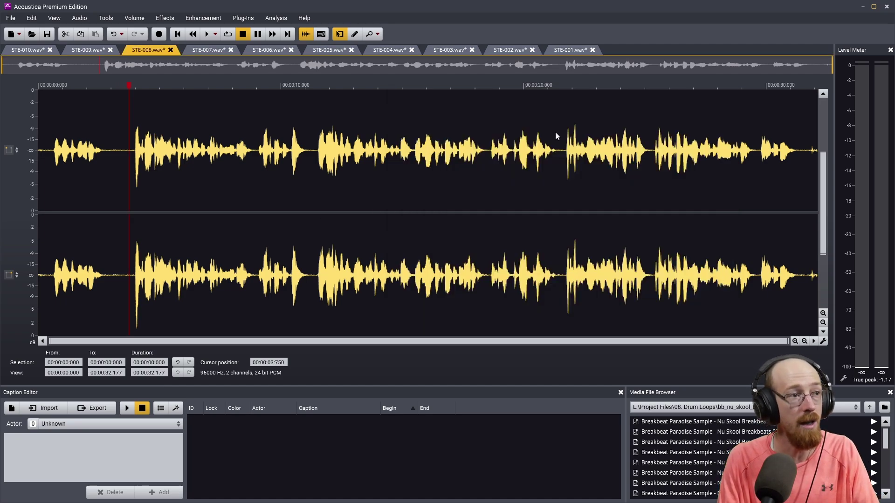
Switch to the STE-010.wav clip and play its unprocessed audio from about 0.96 s and about 5.58 s
click(30, 50)
click(60, 87)
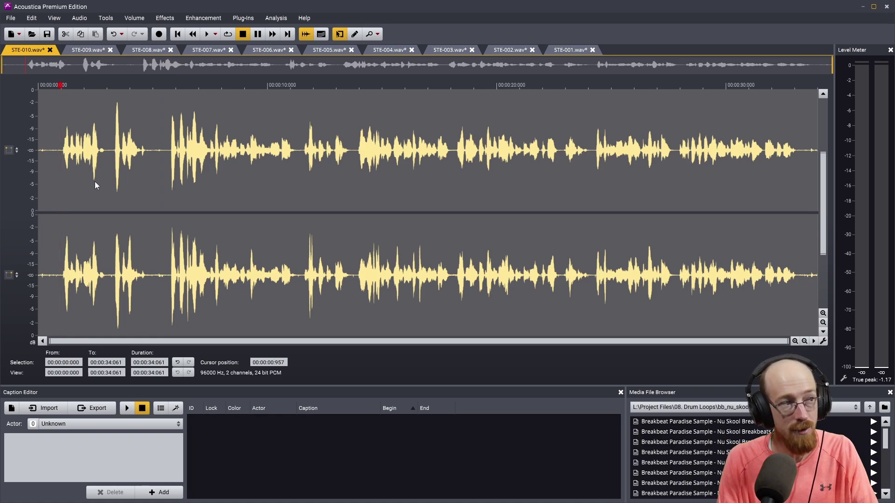
key(space)
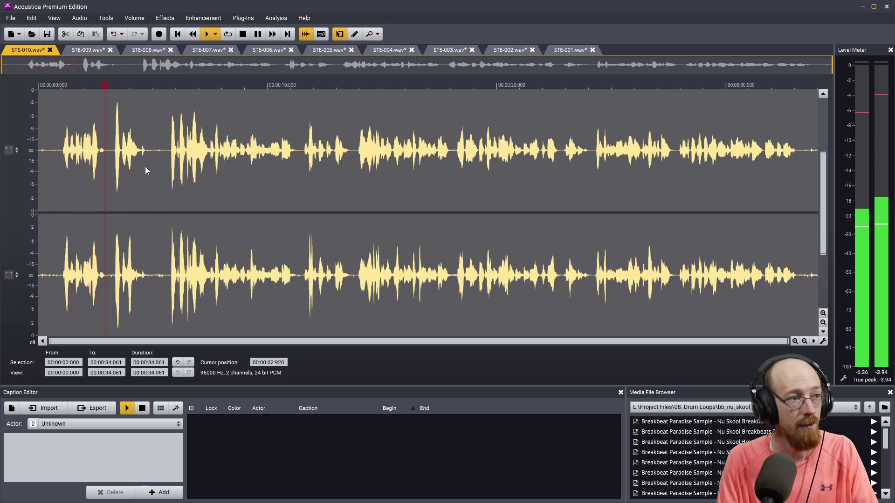
key(space)
click(169, 86)
click(165, 87)
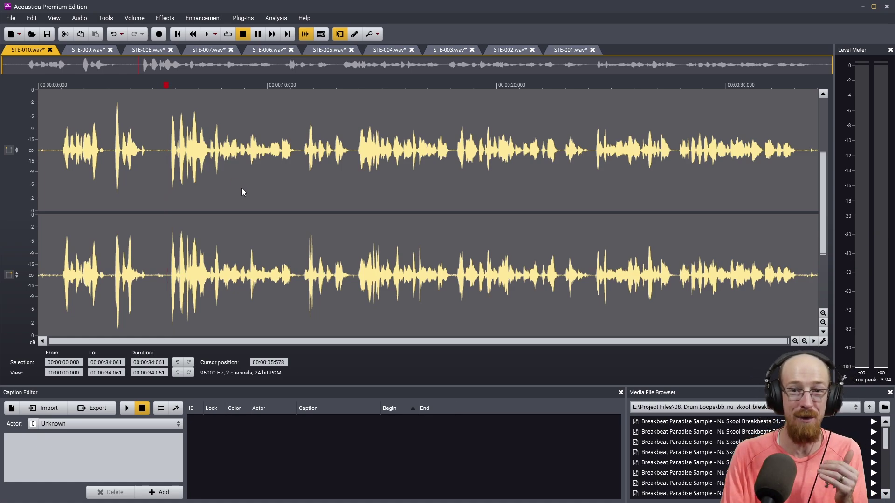
key(space)
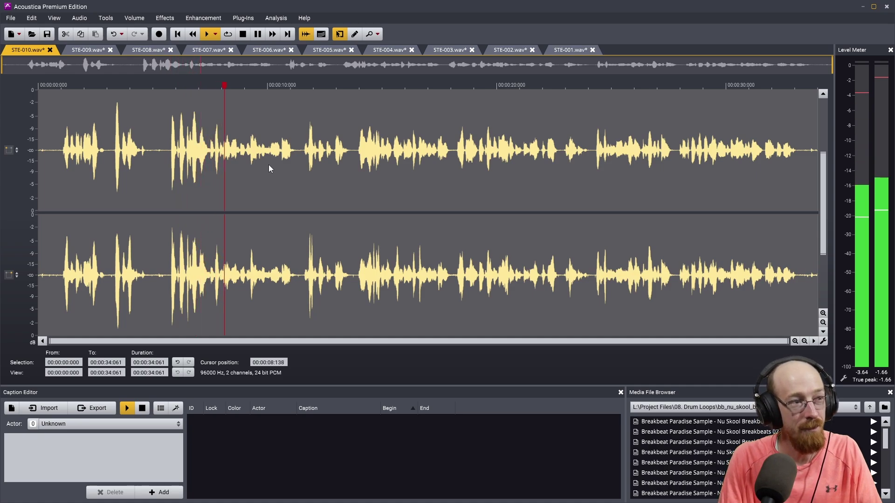
key(space)
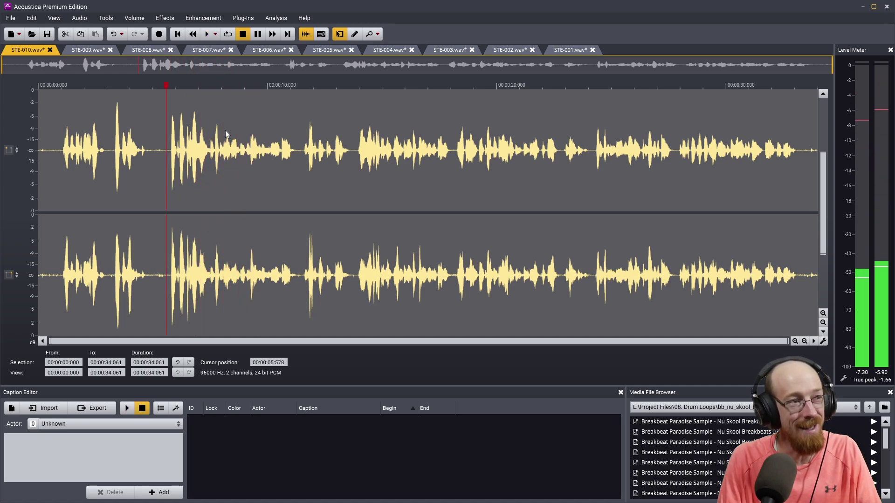
Open the DeVerberate 3 plug-in on STE-010.wav, move its window off the waveform's start, and preview the processed sound
click(243, 18)
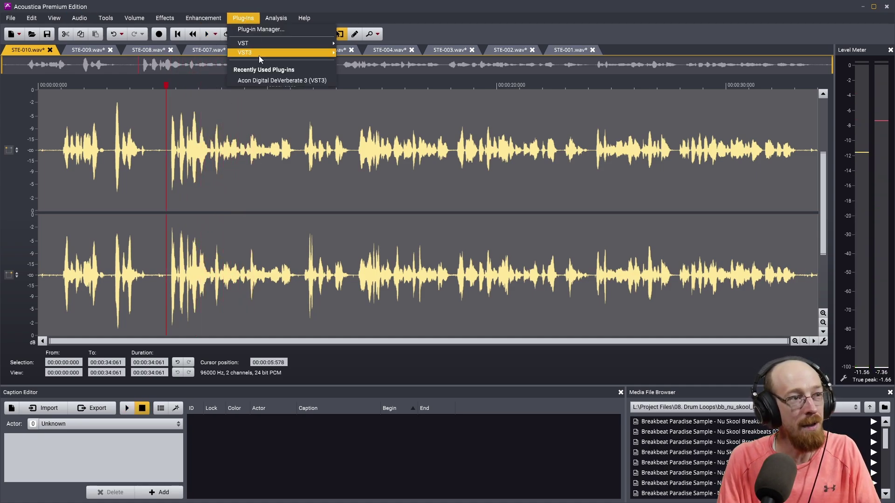
click(271, 81)
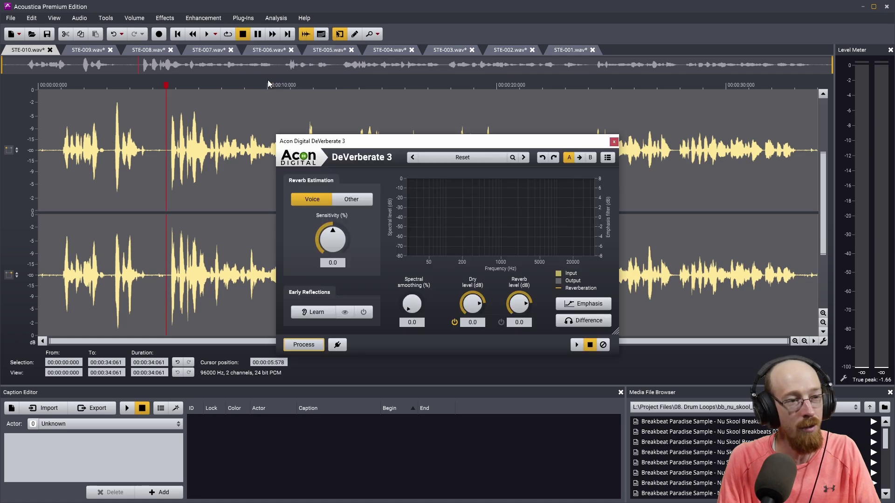
drag(426, 141, 501, 86)
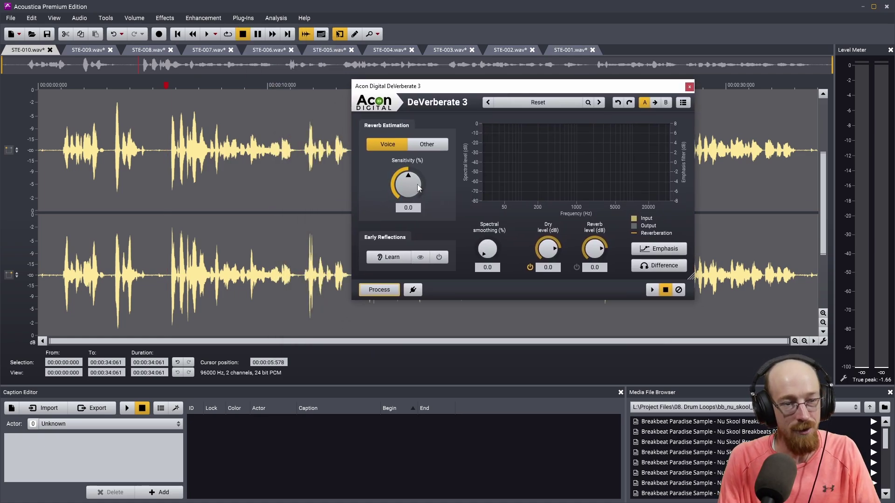
click(652, 290)
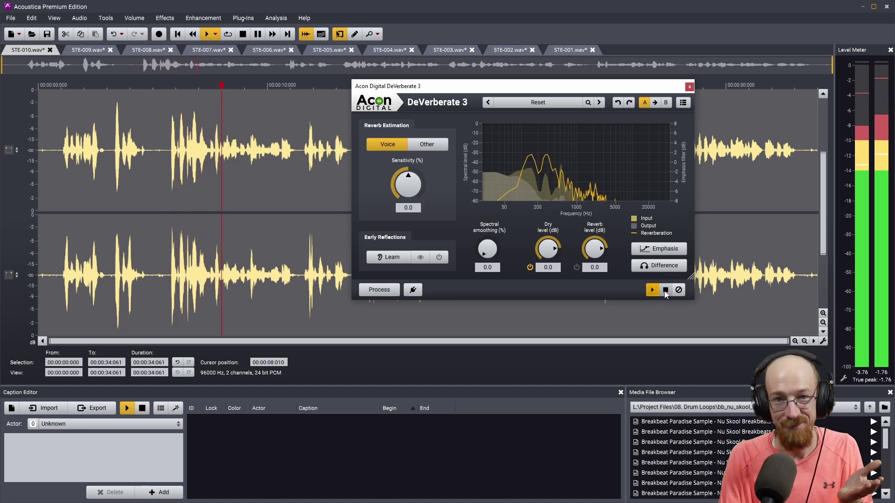
click(665, 290)
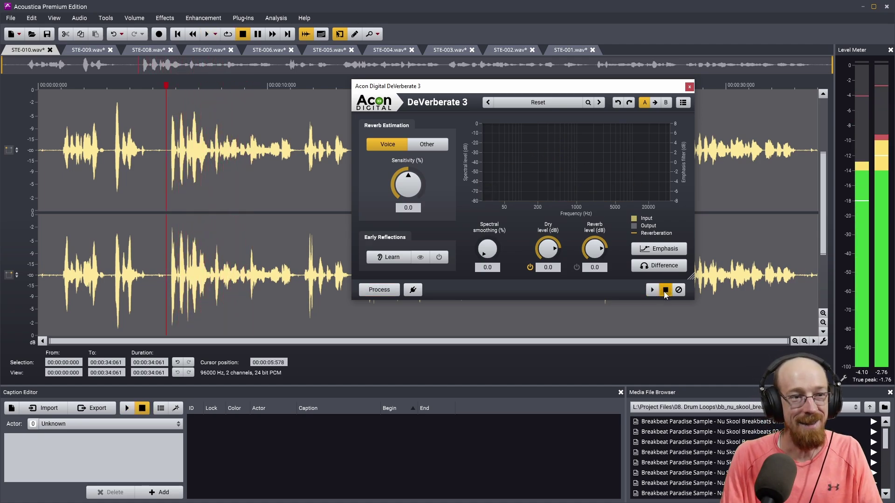
Learn the early reflections from the playing clip and listen to the result from about 5.64 s
click(394, 256)
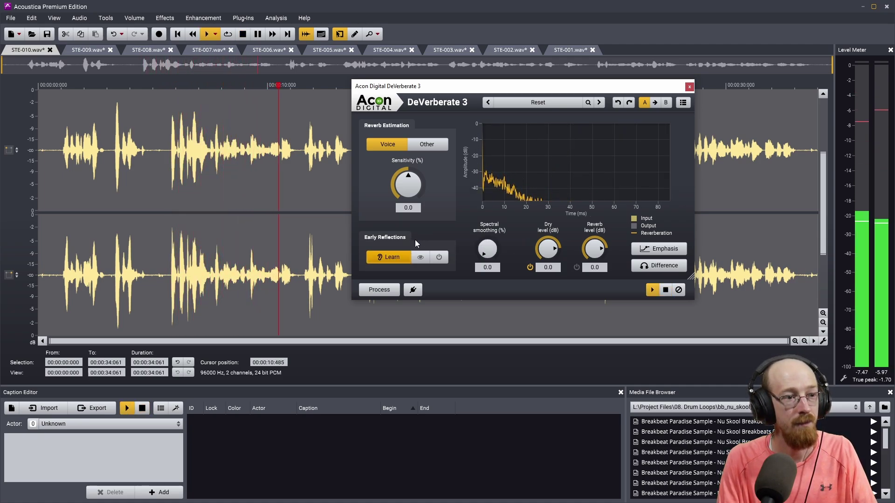
click(392, 257)
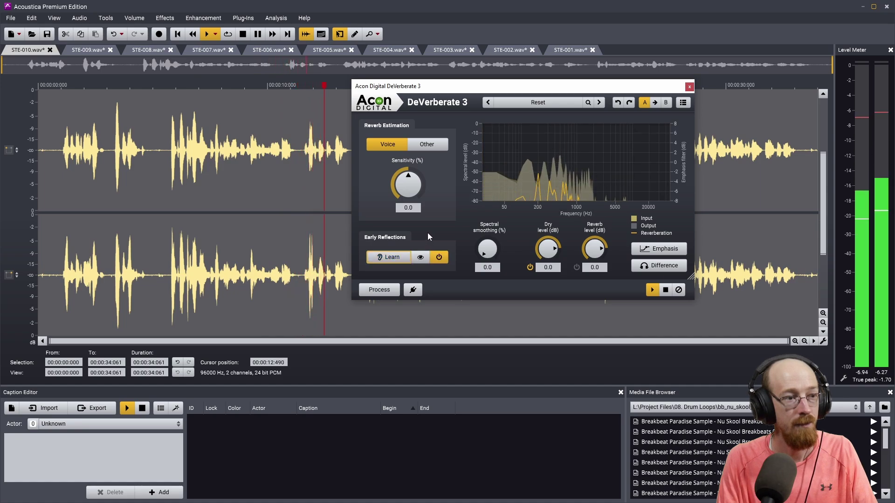
click(167, 119)
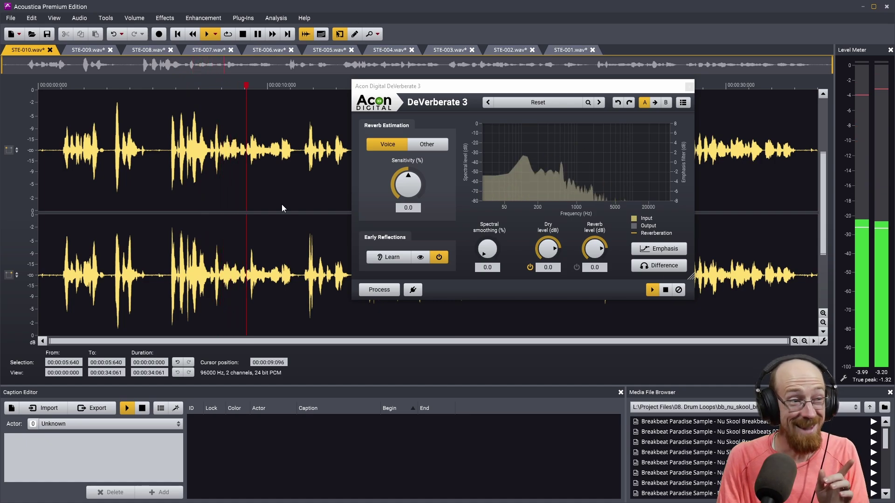
key(space)
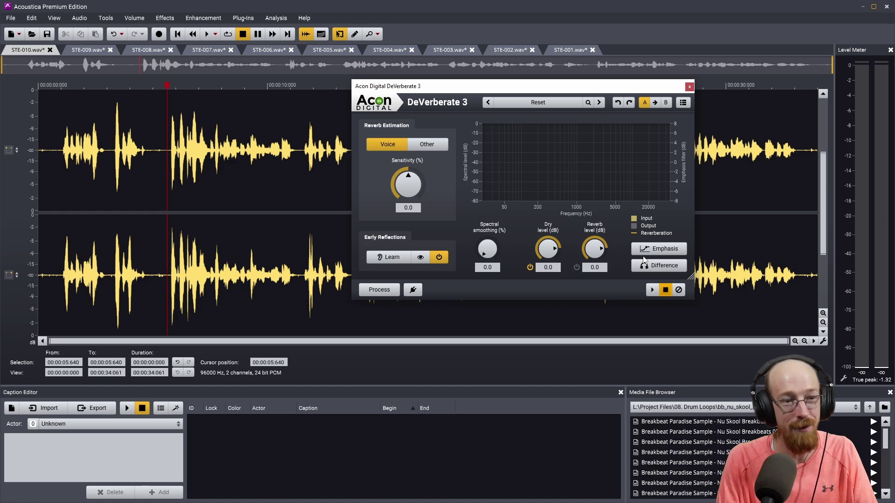
Preview STE-010.wav while switching the bypass on and off to compare the original and dereverberated voice
click(653, 291)
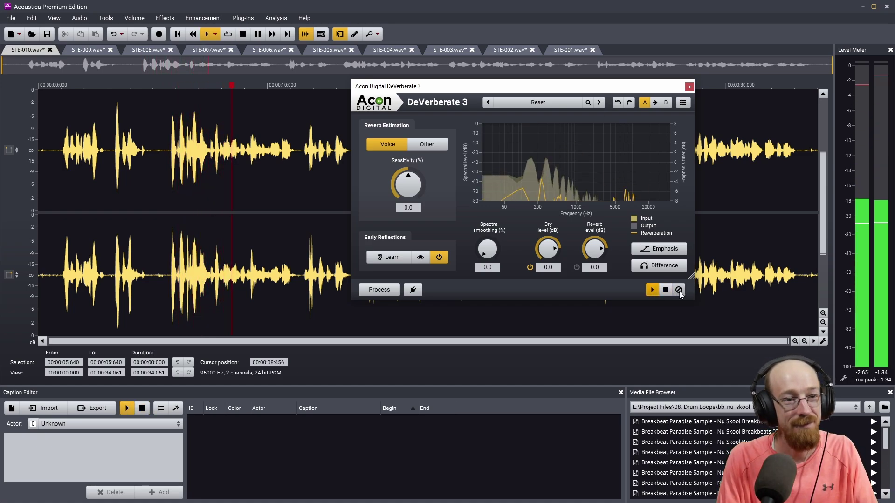
click(666, 290)
click(651, 292)
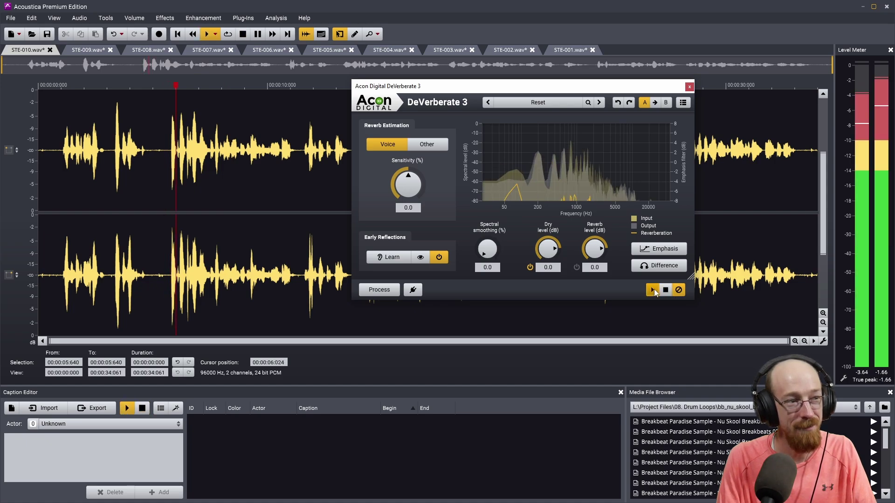
click(679, 290)
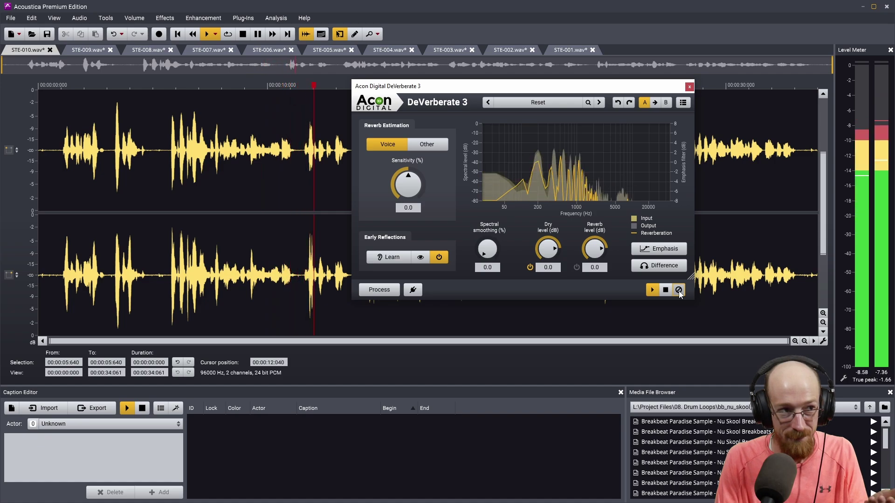
click(678, 290)
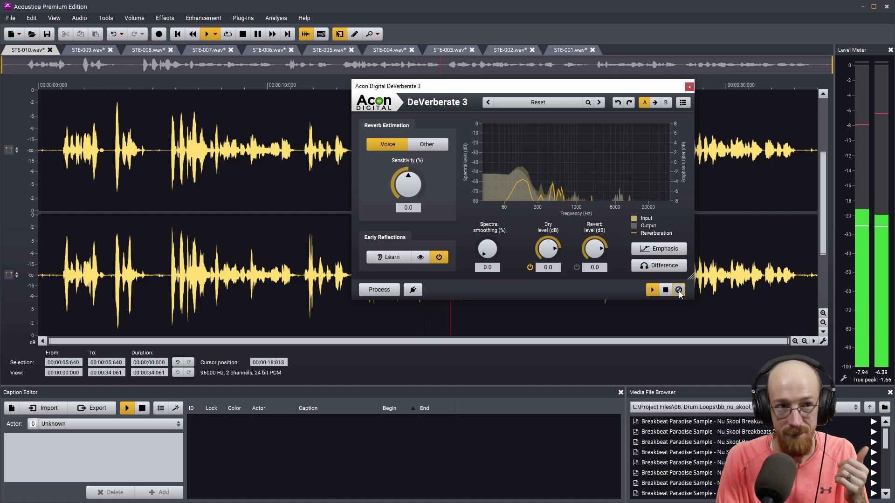
click(678, 289)
click(679, 290)
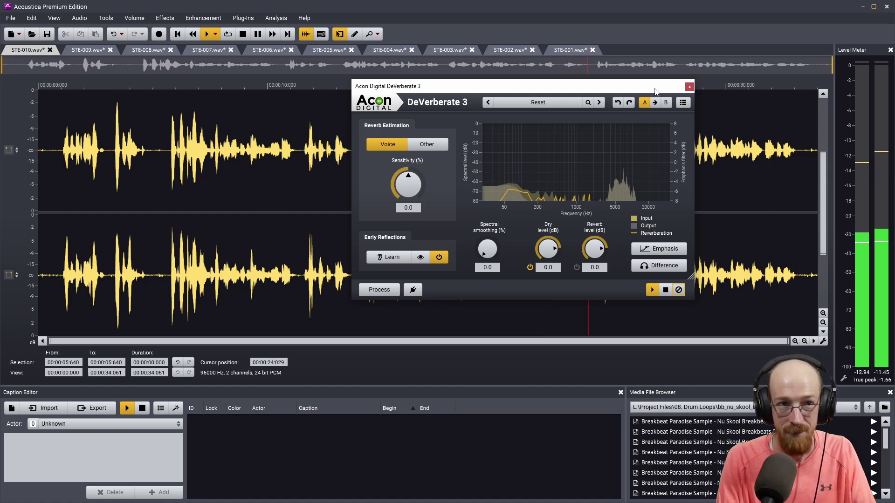
key(space)
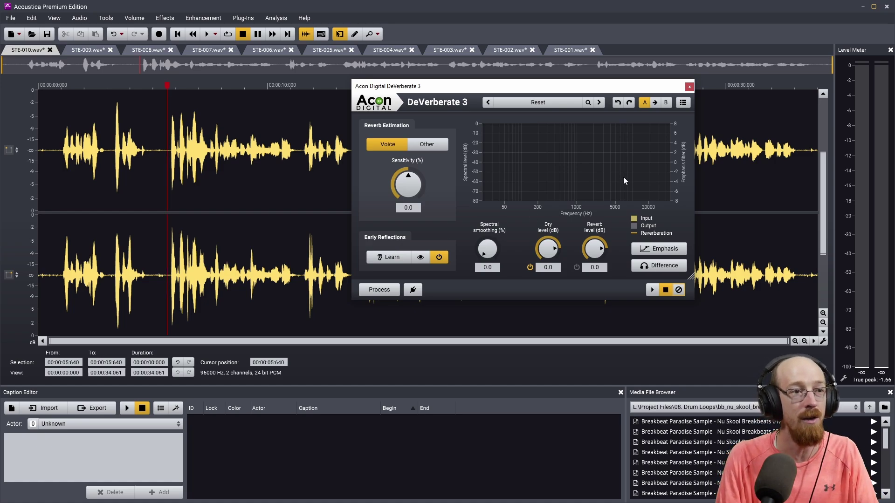
Close the plug-in, switch to STE-009.wav, play its unprocessed audio from about 0.67 s, and place the playback position at about 3.63 s
click(689, 87)
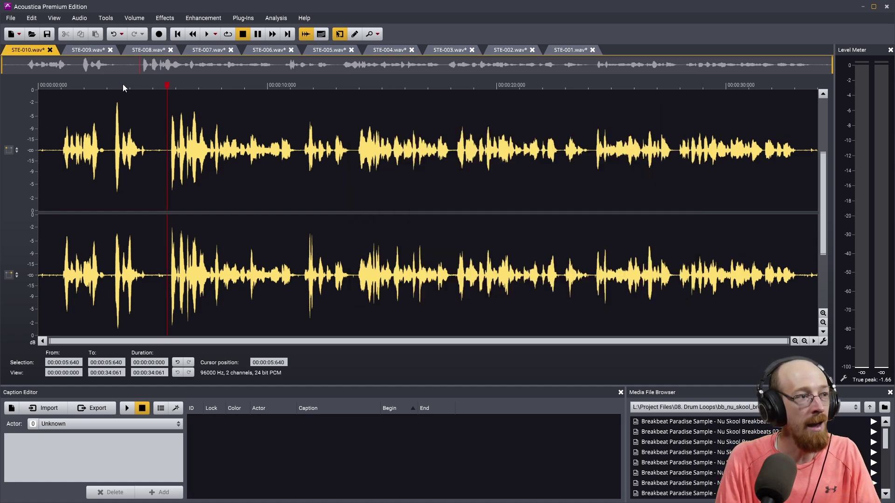
click(140, 48)
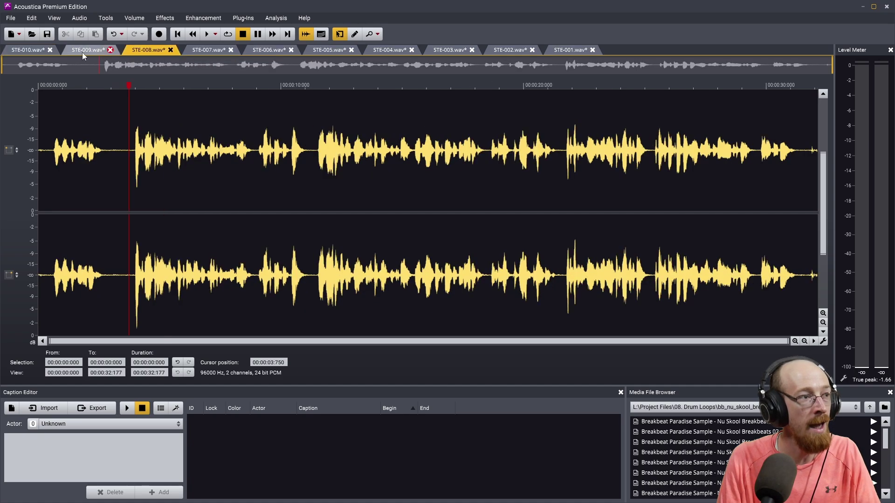
click(86, 49)
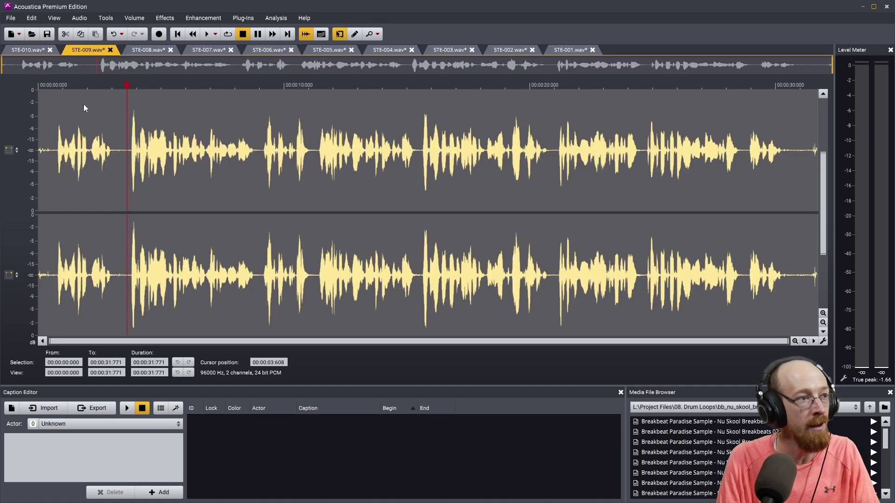
click(55, 94)
key(space)
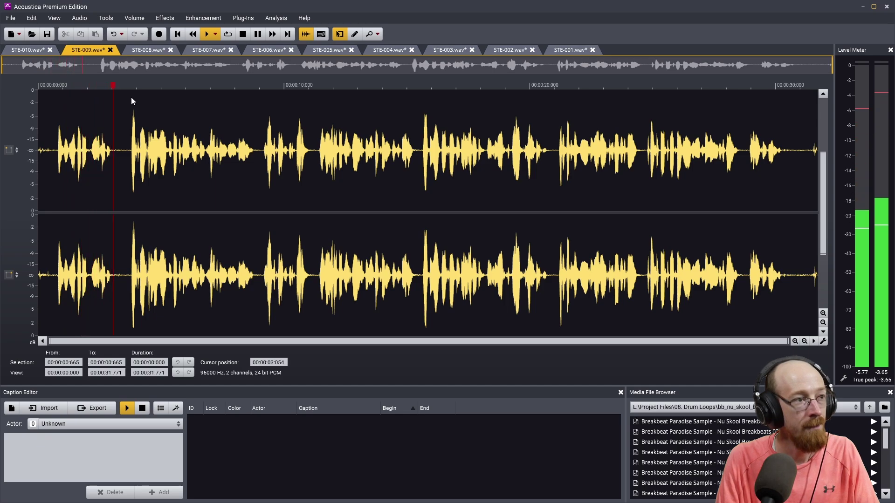
key(space)
click(127, 83)
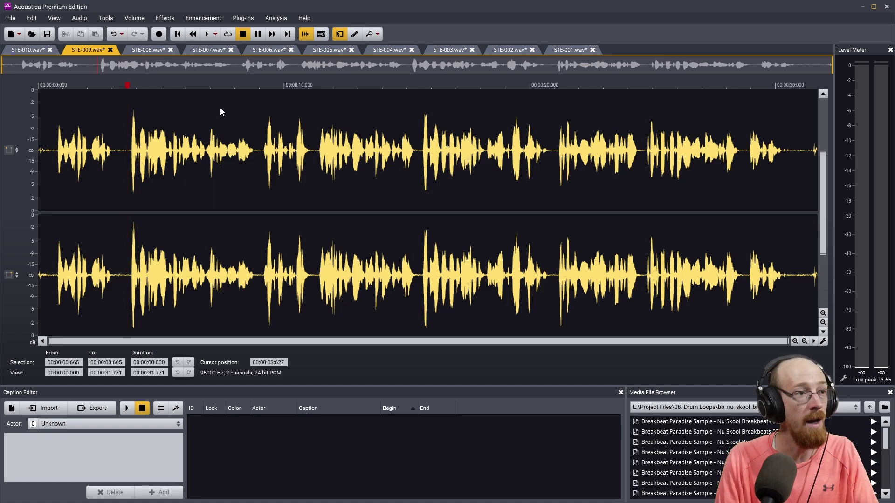
Open DeVerberate 3 on STE-009.wav, move its window off the waveform's start, and start previewing the processed sound
click(246, 20)
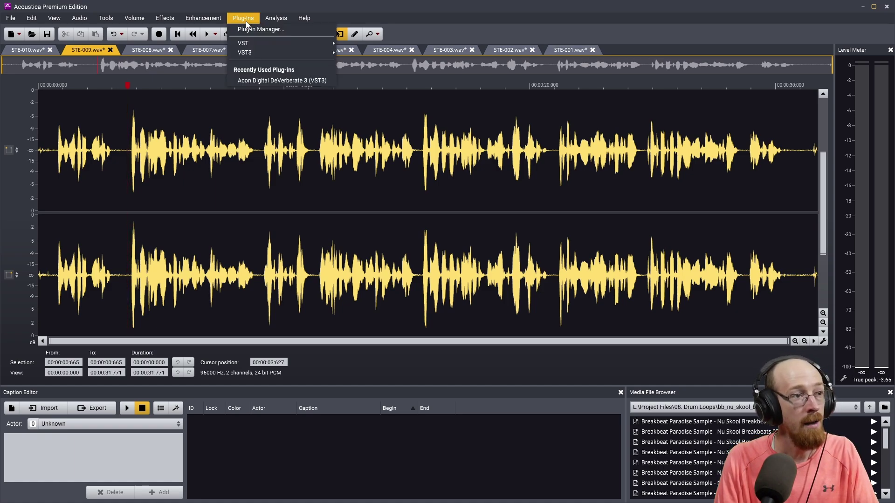
click(280, 82)
drag(473, 146, 644, 128)
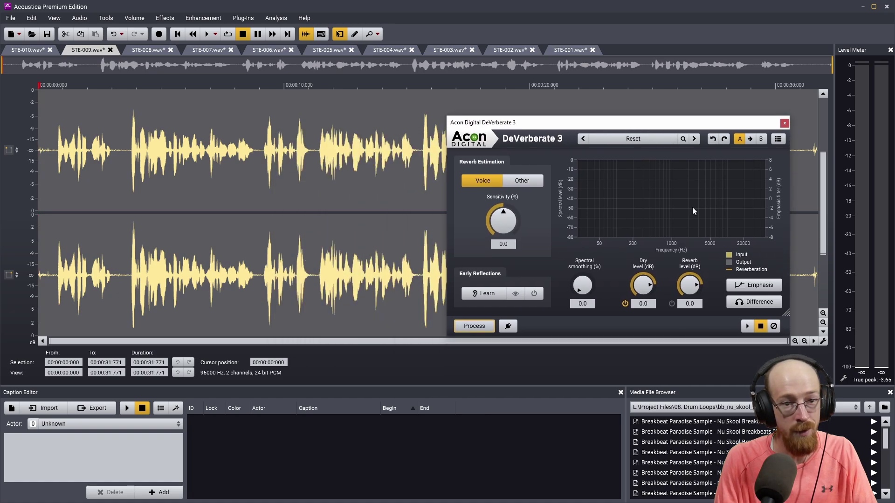
click(747, 326)
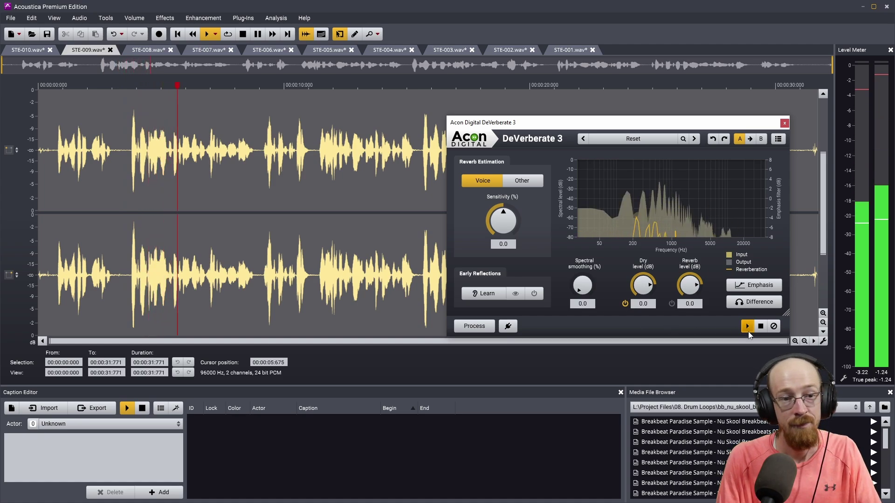
Toggle the bypass during the STE-009.wav preview to compare the original and dereverberated voice, and stop playback
click(777, 329)
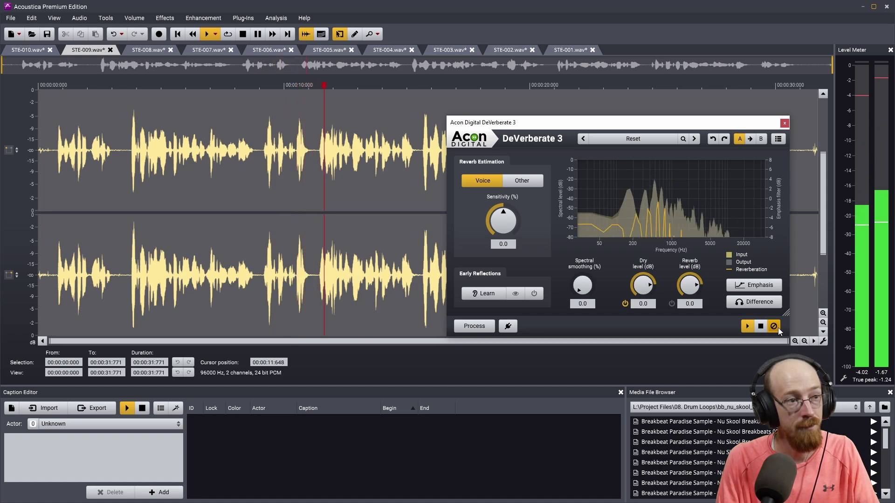
click(777, 328)
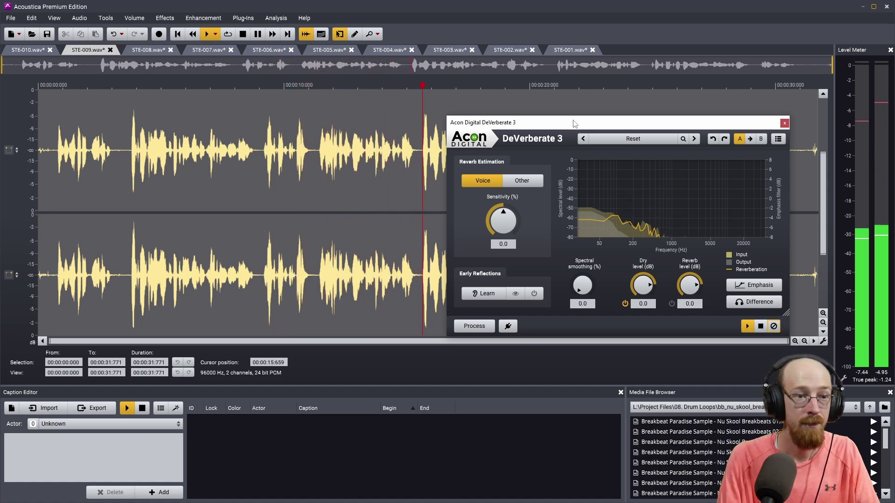
key(space)
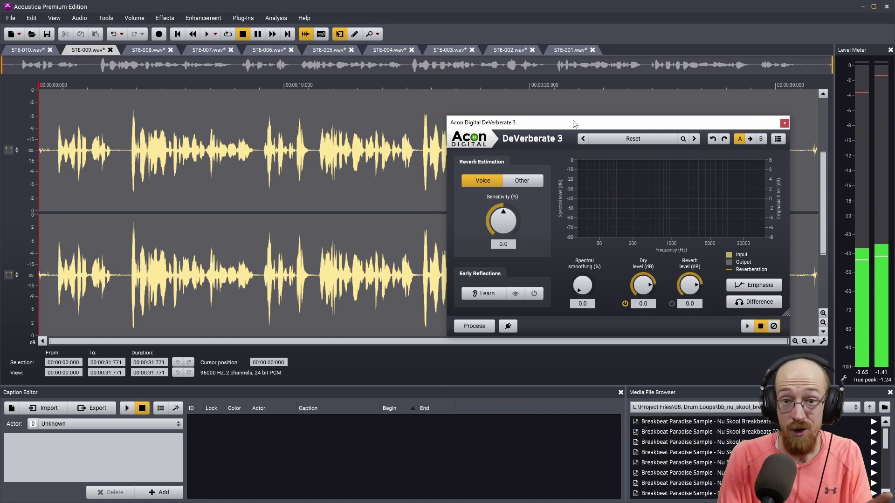
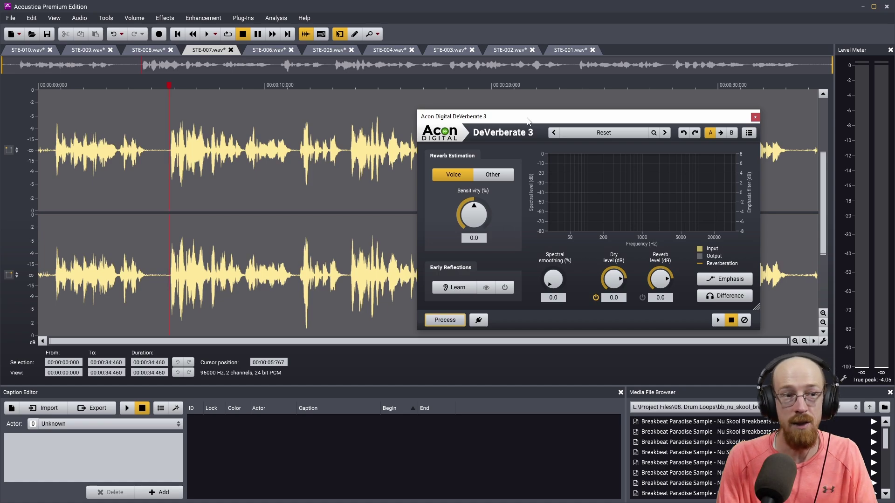
Play STE-007.wav and learn its early reflections from the running audio
key(space)
click(456, 288)
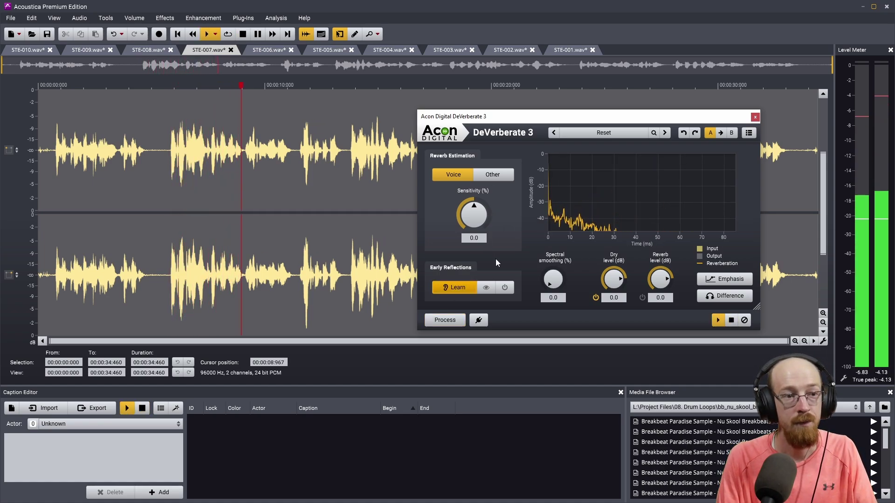
click(457, 287)
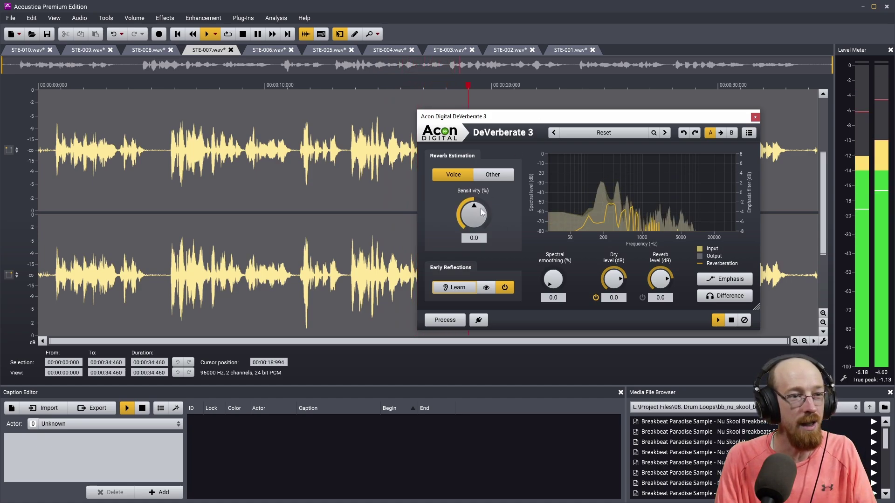
Raise the Sensitivity to 41.6 % and preview the processed STE-007.wav from about 5.77 s
drag(476, 219, 482, 195)
click(718, 320)
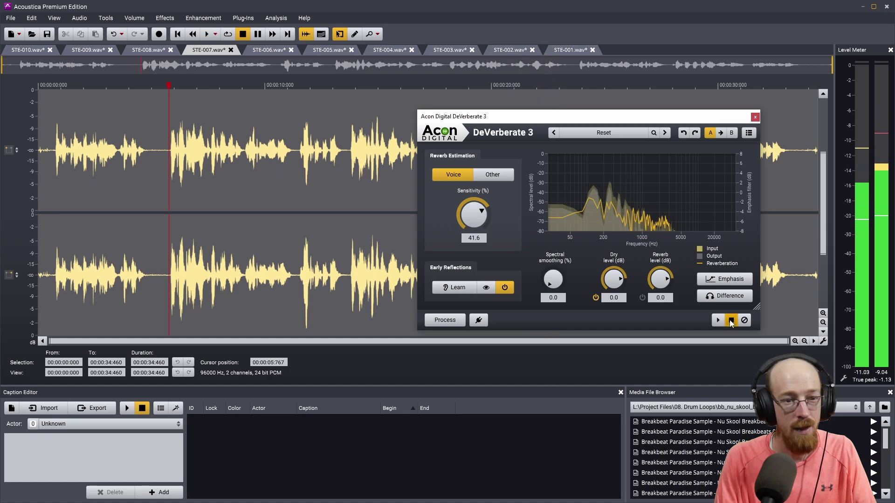
click(718, 320)
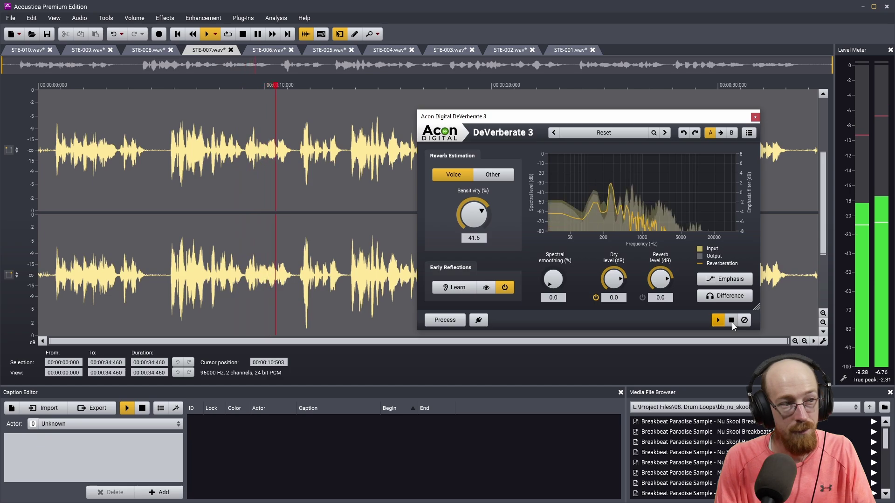
click(732, 323)
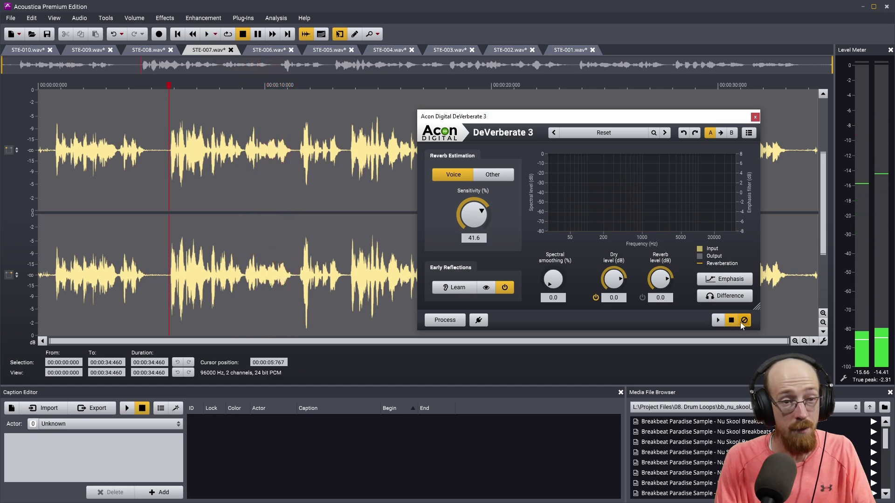
Replay STE-007.wav from about 5.77 s with bypass on and again with bypass off to compare the two
click(718, 321)
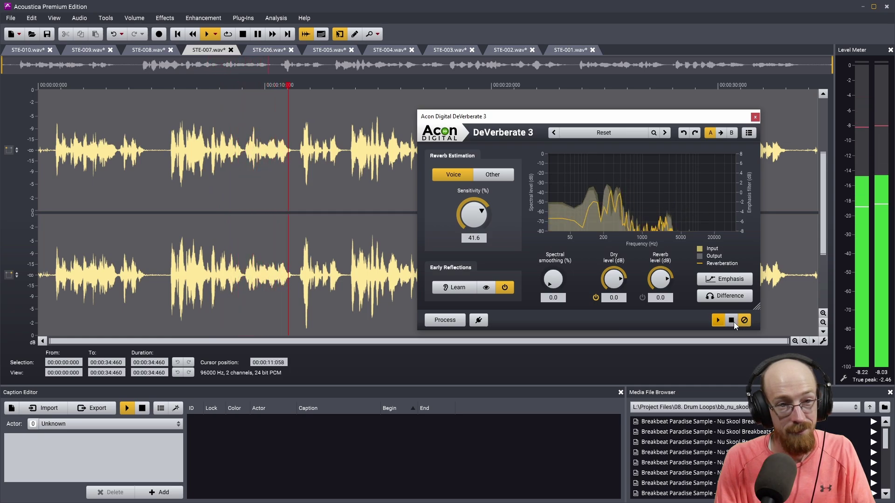
click(732, 322)
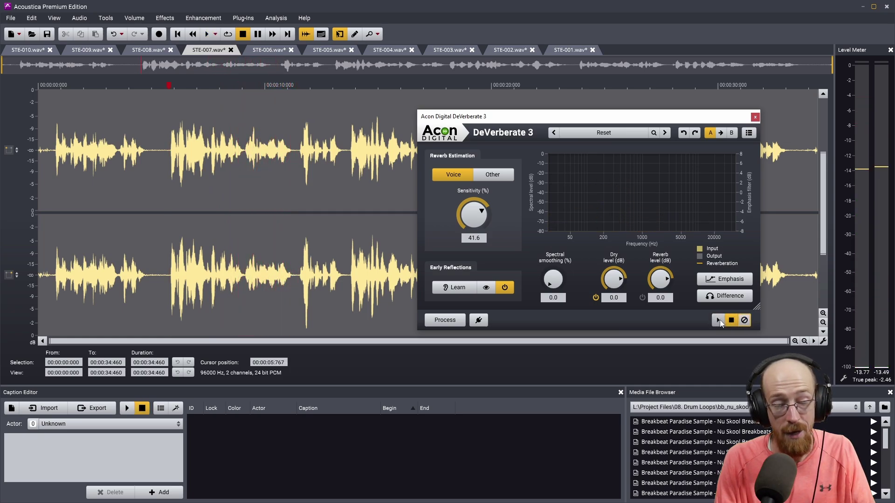
click(718, 320)
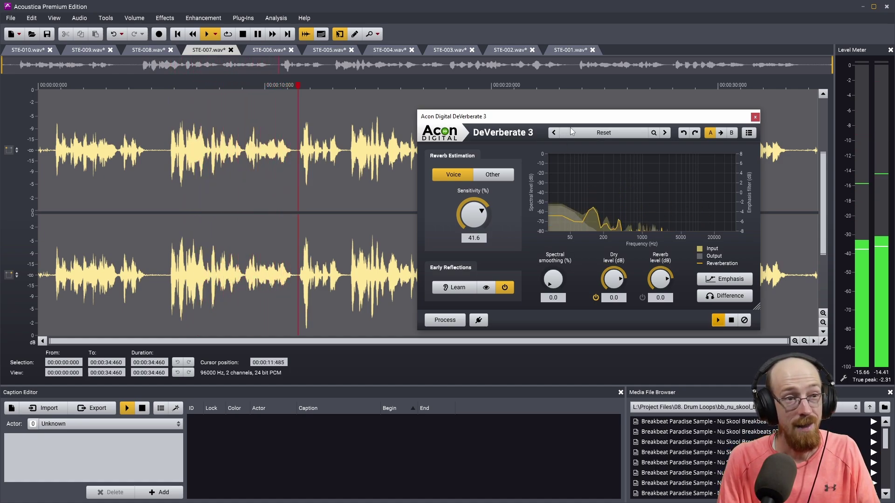
key(space)
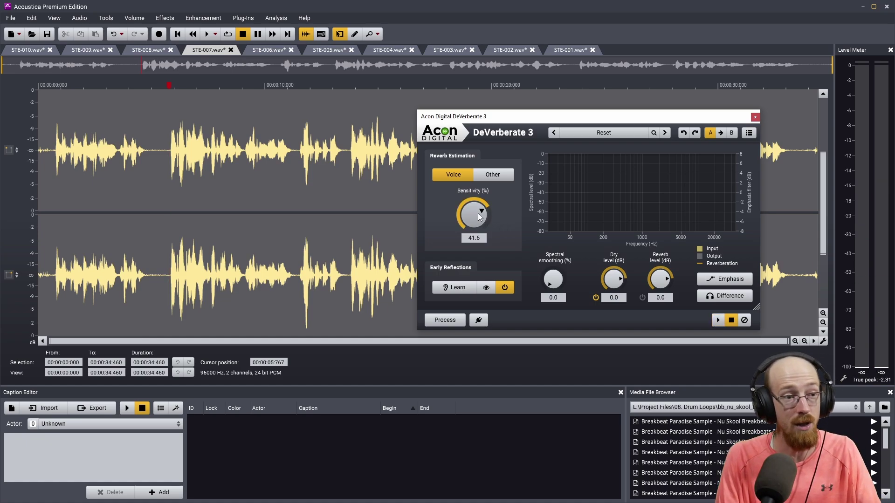
Set the Sensitivity to 0.0 % and preview STE-007.wav with the learned early reflections
drag(477, 228, 478, 238)
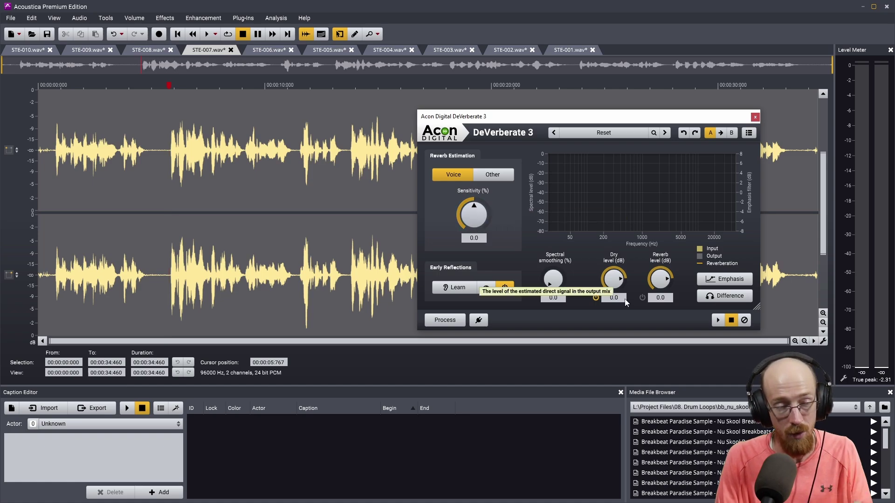
click(718, 320)
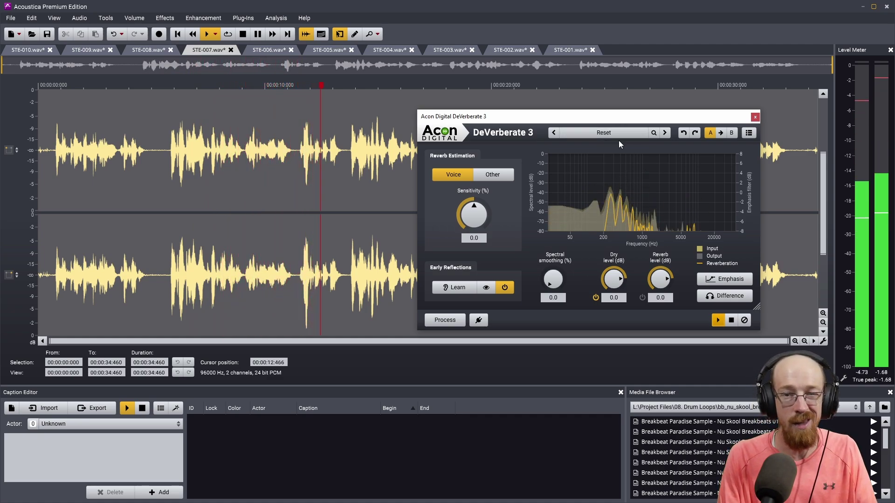
key(space)
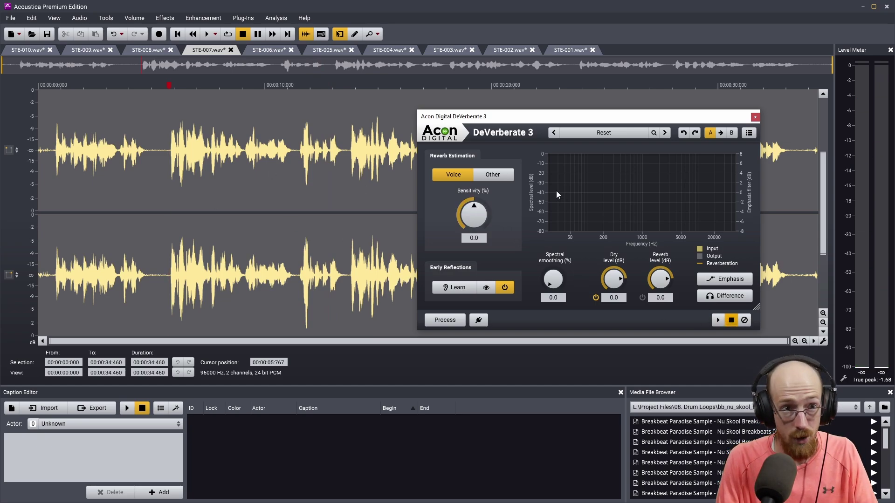
Close the plug-in on STE-007.wav, switch to STE-006.wav, and open DeVerberate 3 on that clip
click(755, 117)
click(267, 53)
click(243, 18)
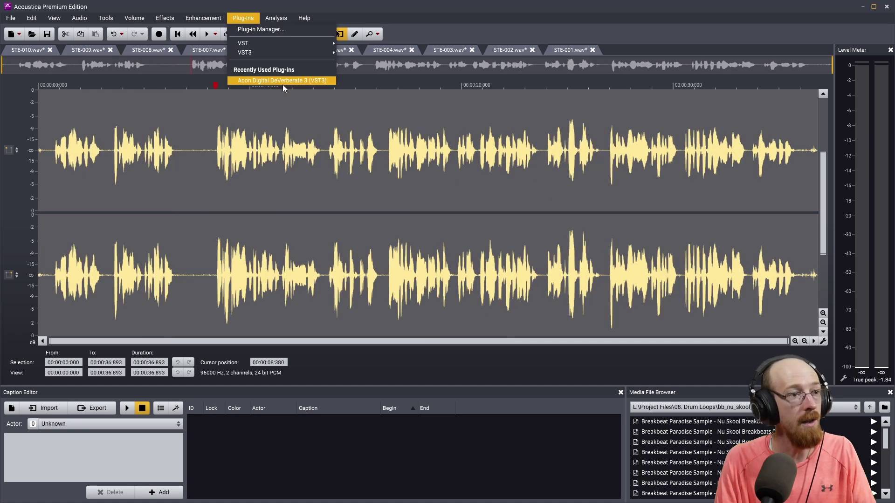
click(283, 82)
Move the plug-in window off the waveform's start and preview STE-006.wav from about 8.38 s with bypass on
drag(442, 144, 597, 92)
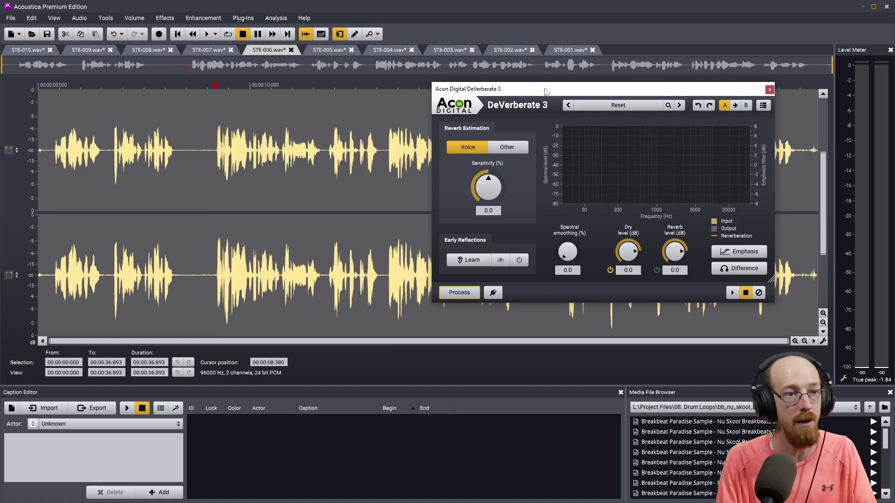
drag(543, 90, 537, 91)
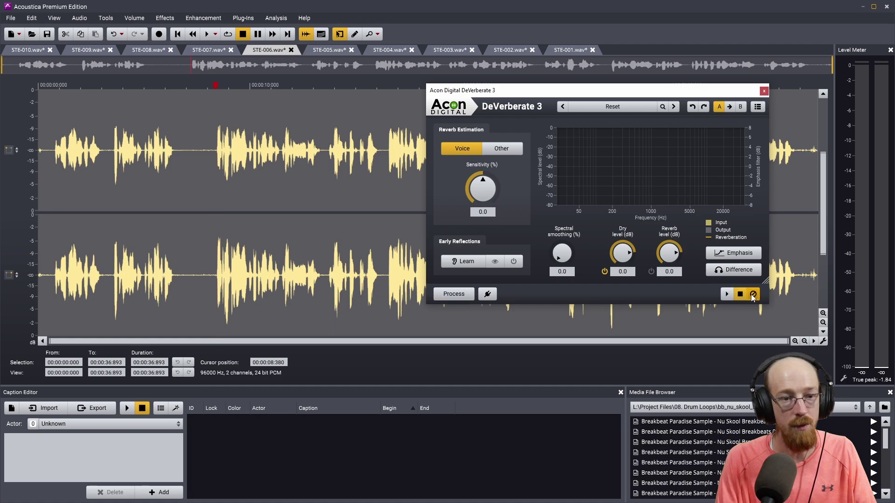
click(727, 294)
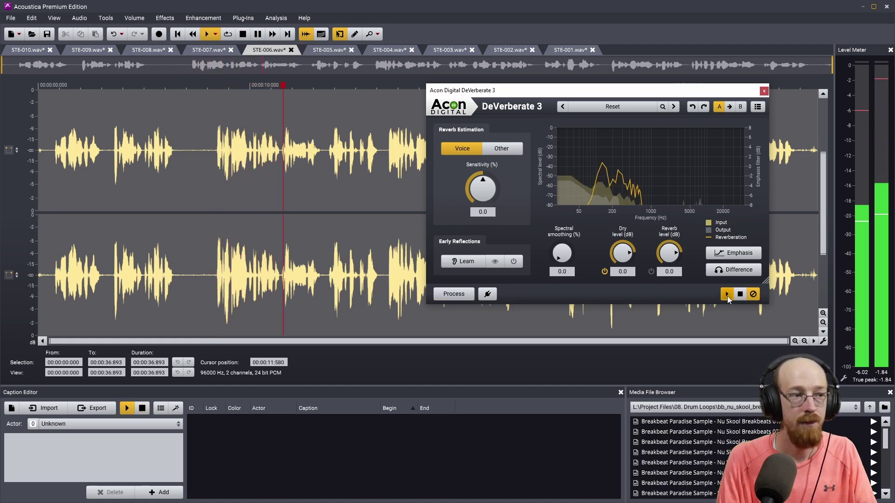
key(space)
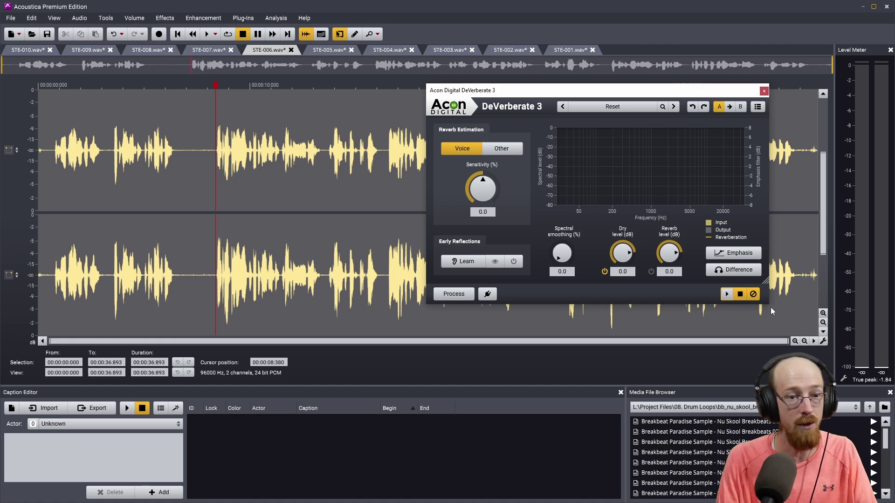
Learn the early reflections of STE-006.wav from its playing audio with bypass off
click(465, 261)
click(725, 295)
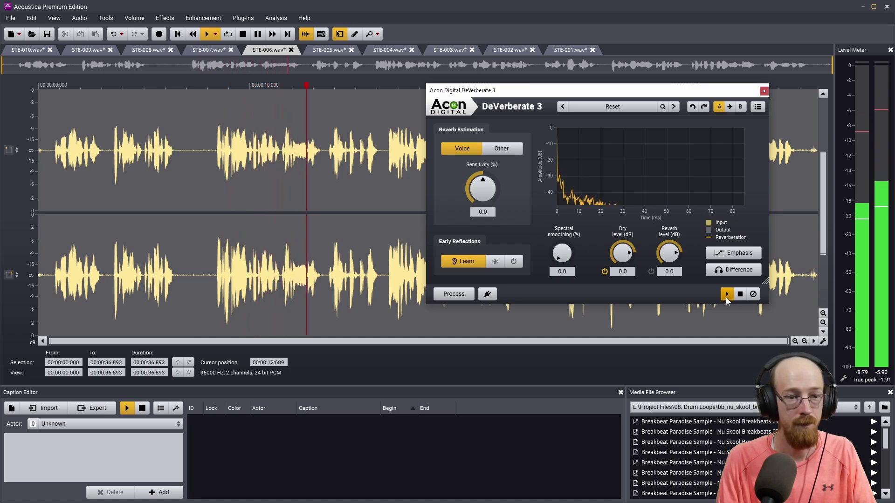
click(467, 261)
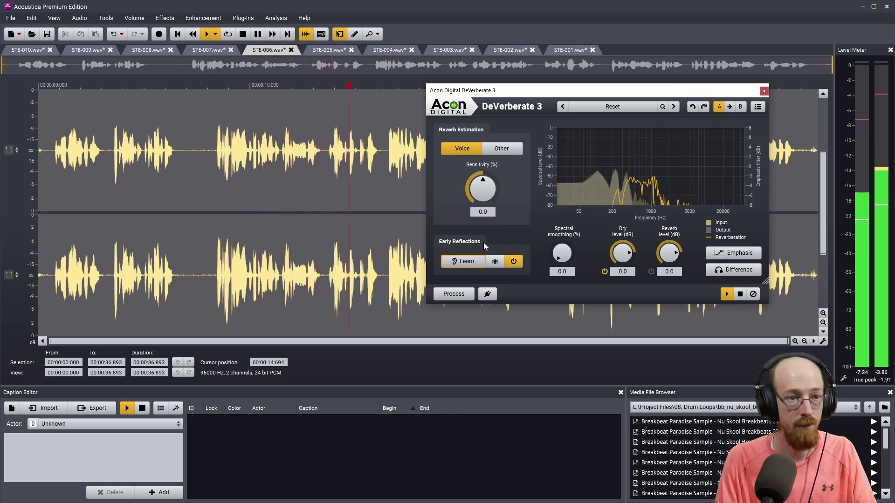
Listen to the processed STE-006.wav from about 8.40 s and replay the passage with bypass on for comparison
click(216, 84)
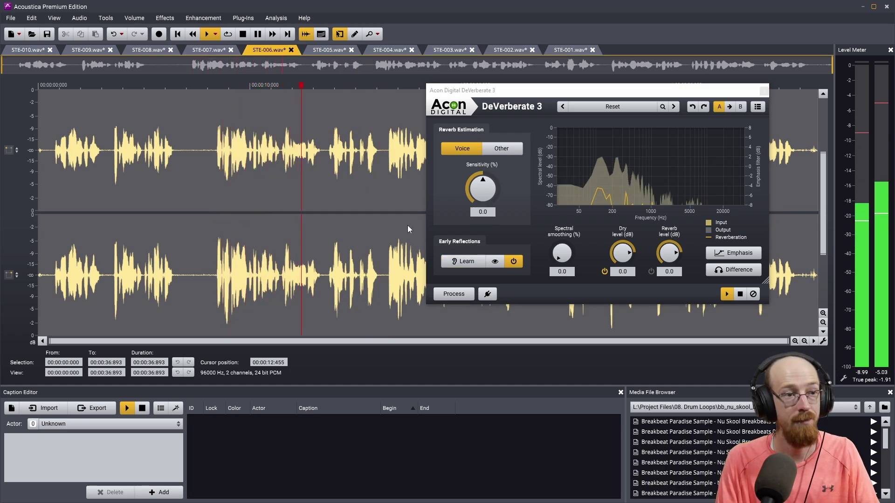
click(549, 94)
click(740, 294)
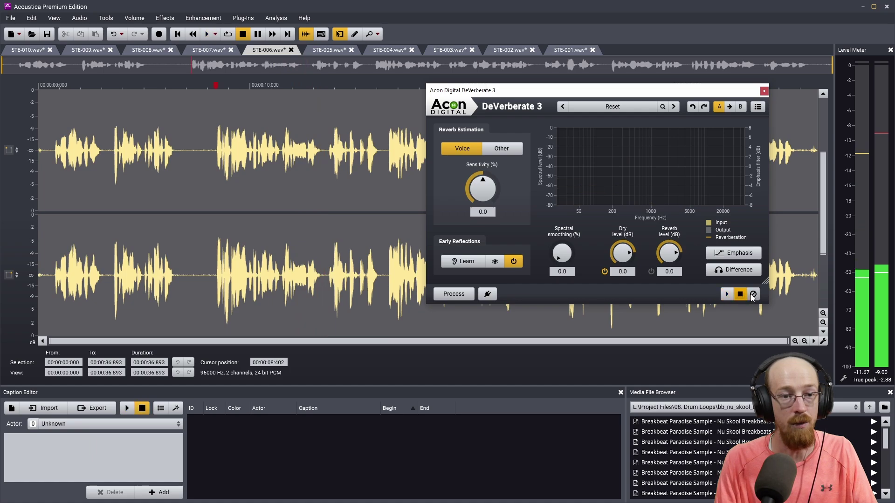
click(727, 294)
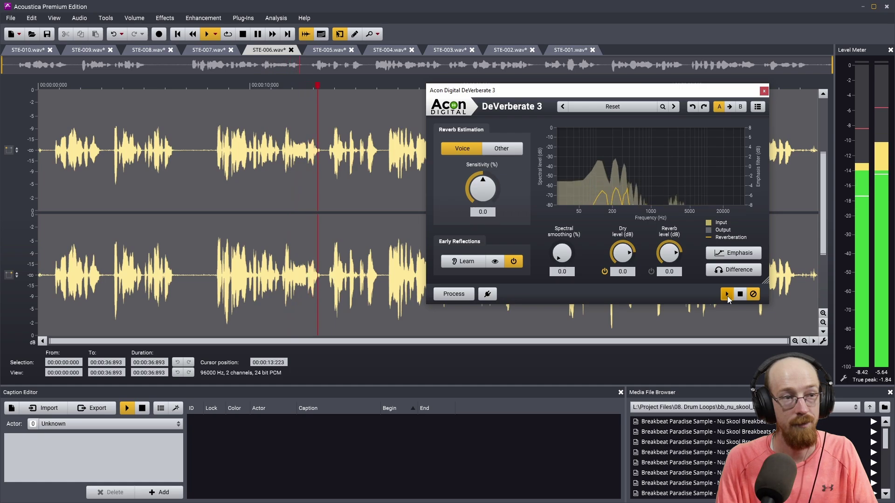
click(727, 295)
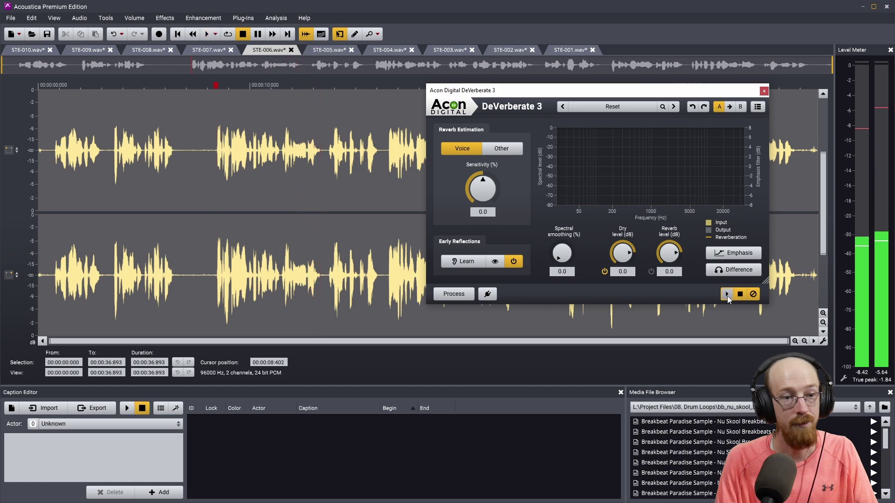
Close the plug-in on STE-006.wav and listen to the unprocessed STE-005.wav from just before its first phrase
click(764, 91)
click(336, 51)
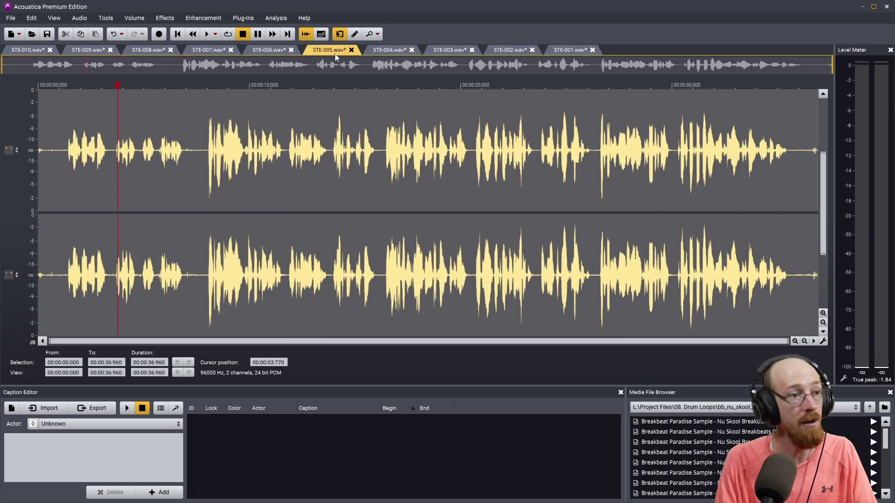
click(66, 86)
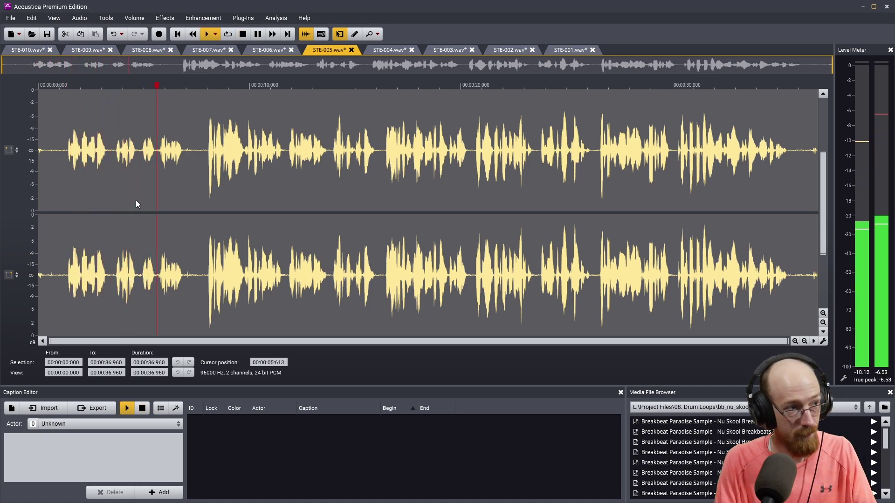
key(space)
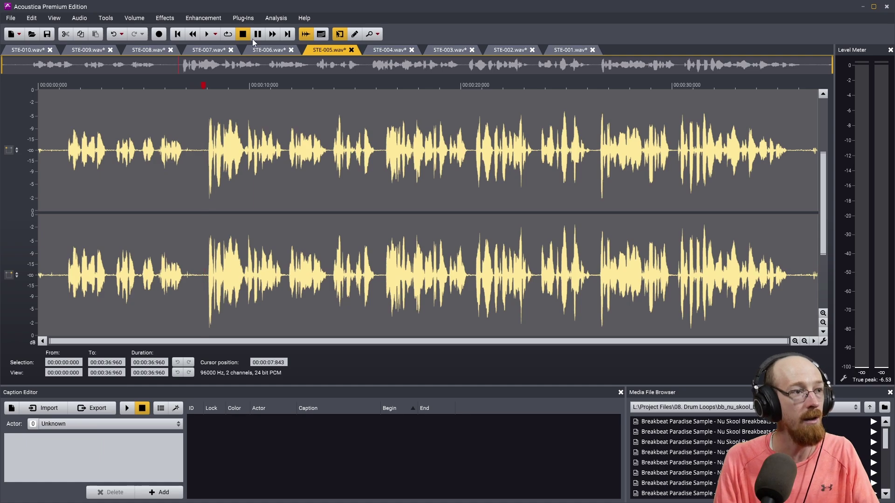
Open DeVerberate 3 on STE-005.wav and move its window clear of the waveform's opening section
click(236, 19)
click(280, 81)
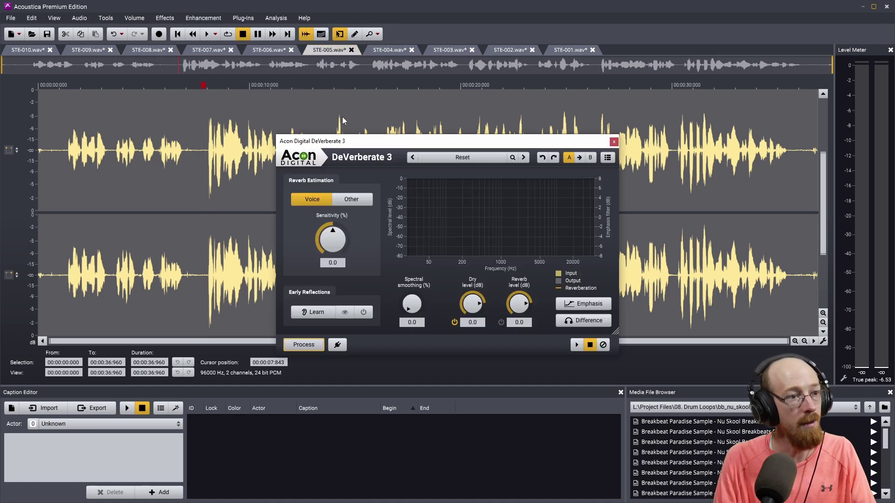
drag(397, 148, 572, 109)
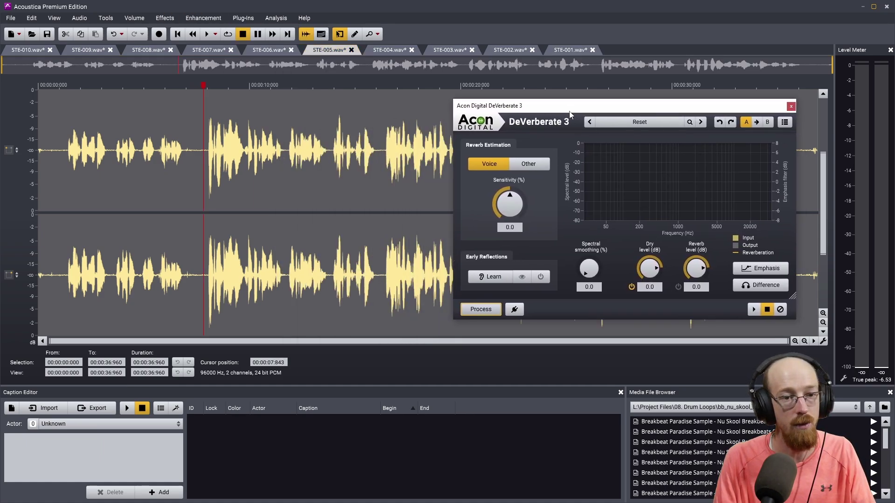
Compare STE-005.wav from about 7.84 s with the processing active and with bypass on, finishing with a processed replay
click(753, 310)
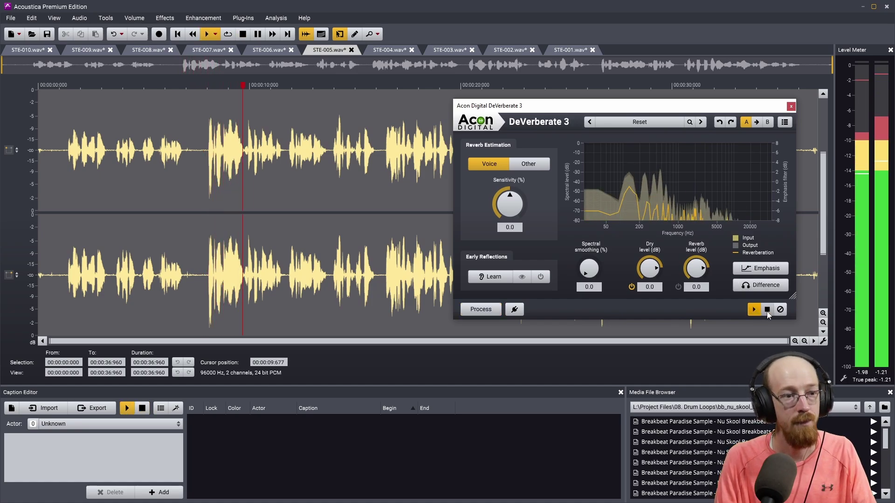
click(767, 310)
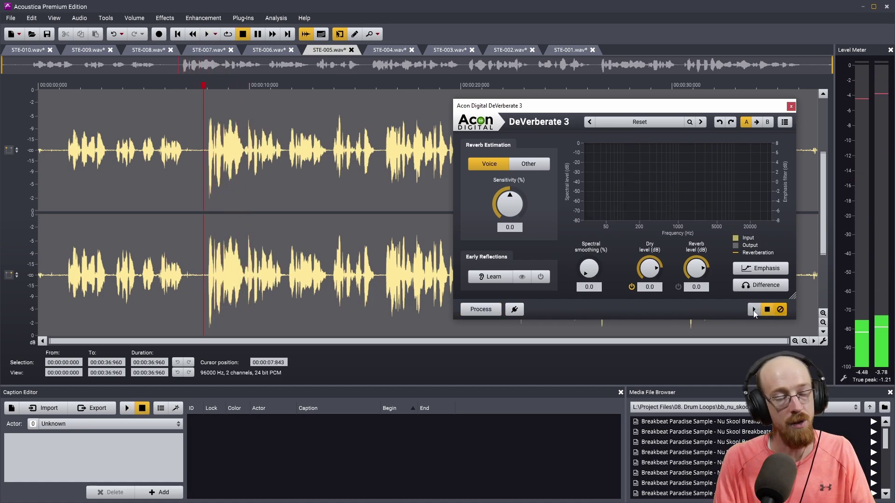
click(754, 309)
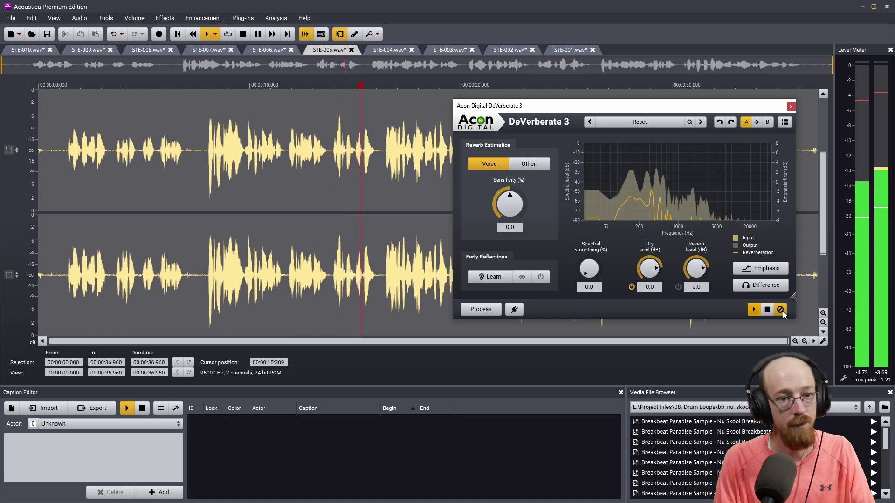
click(767, 310)
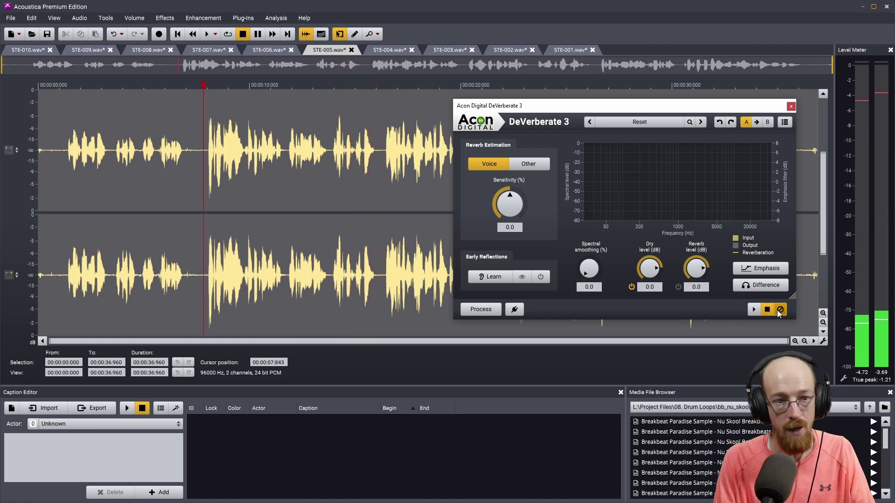
click(753, 309)
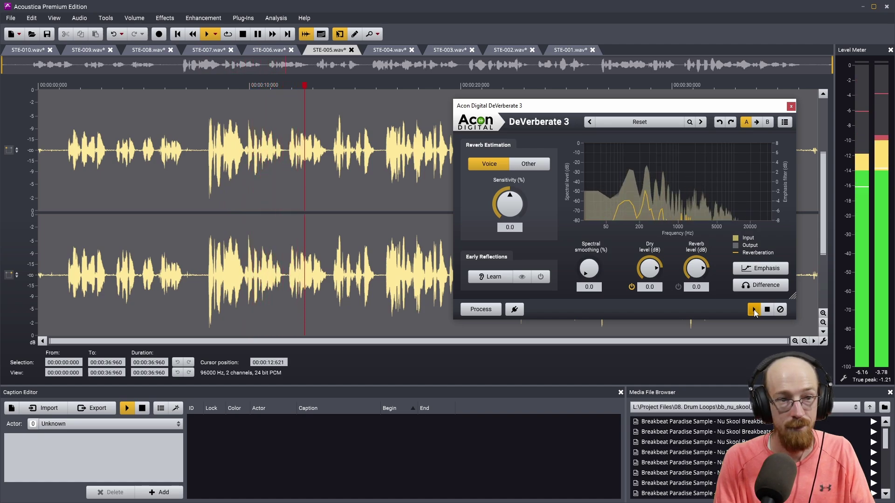
click(767, 309)
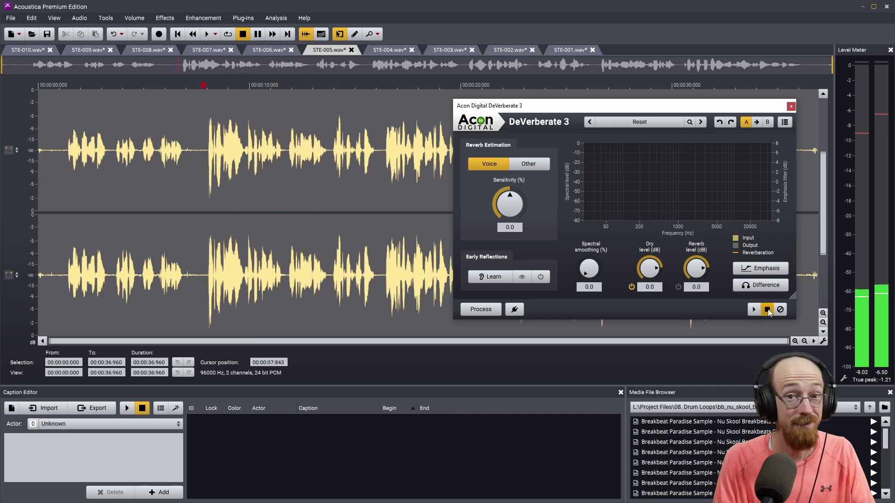